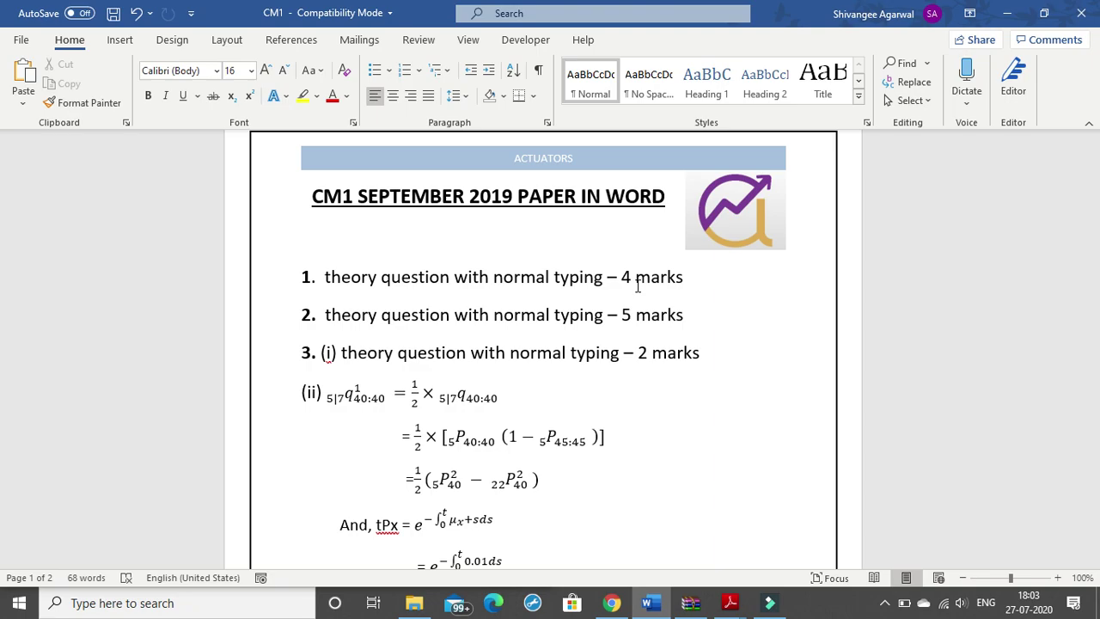
# Read question 3 in the exam paper PDF in Adobe Reader, and return to the CM1 Word document.
pyautogui.scroll(-2, 601, 327)
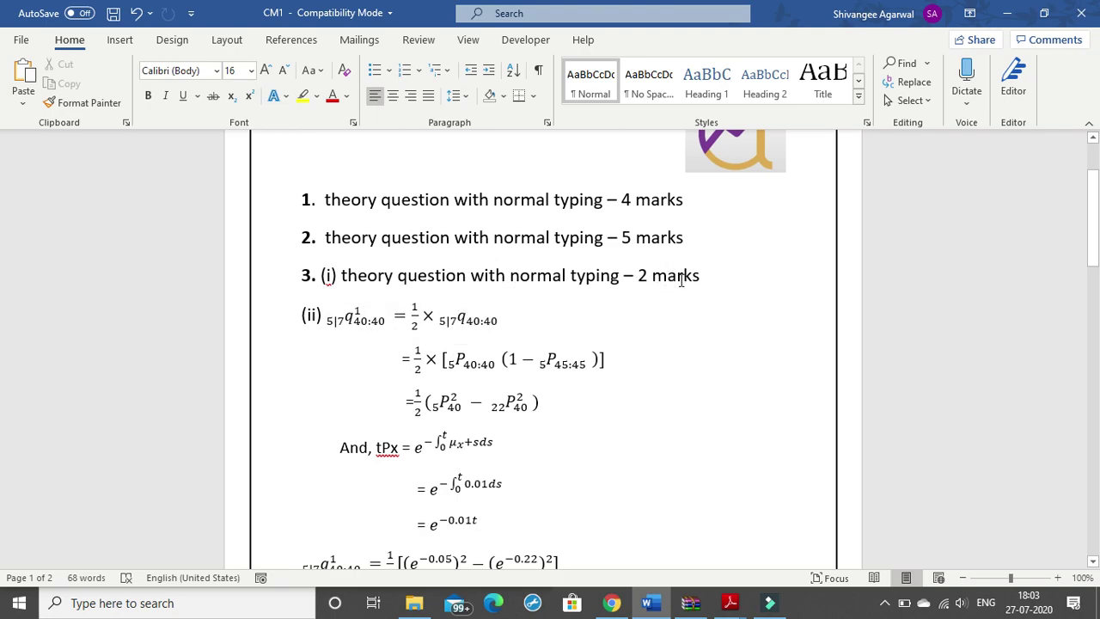
pyautogui.scroll(-1, 559, 348)
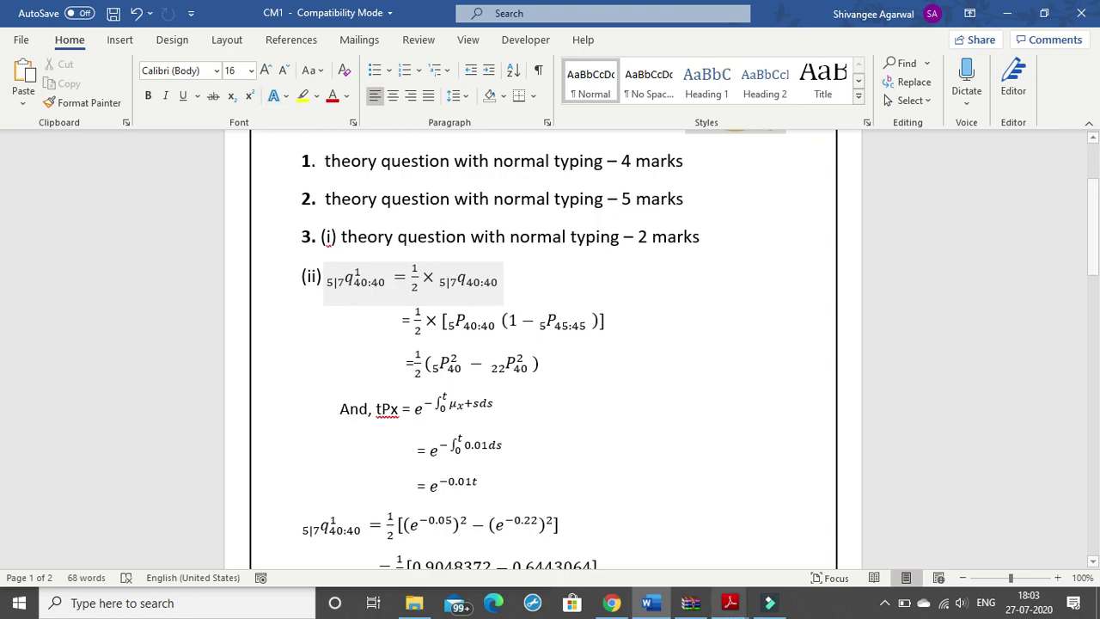
pyautogui.moveTo(735, 601)
pyautogui.click(746, 550)
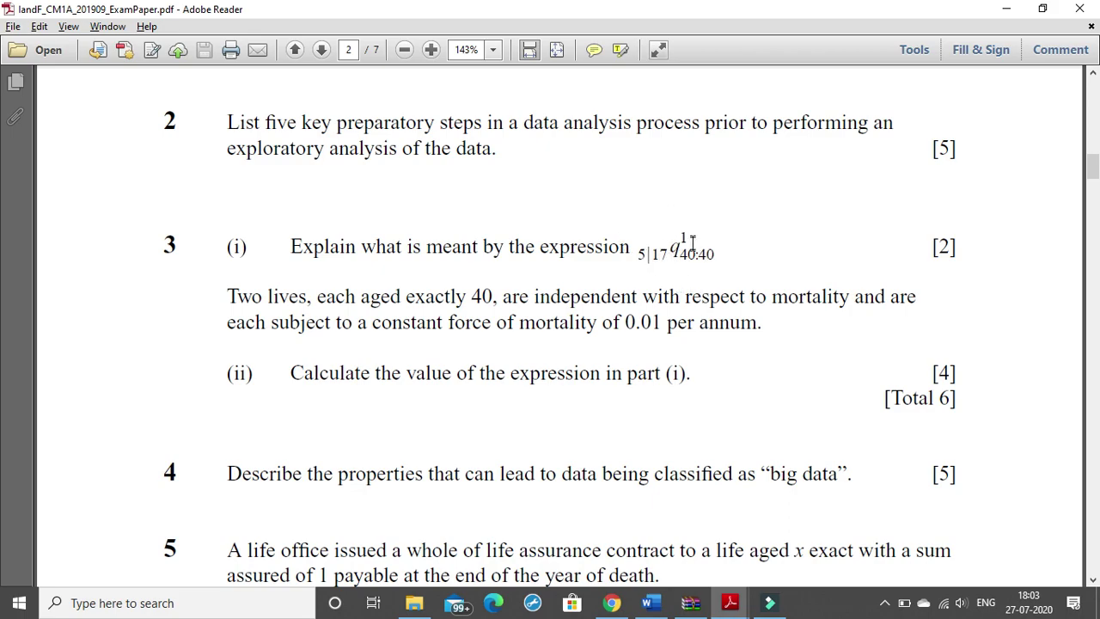
pyautogui.click(1004, 10)
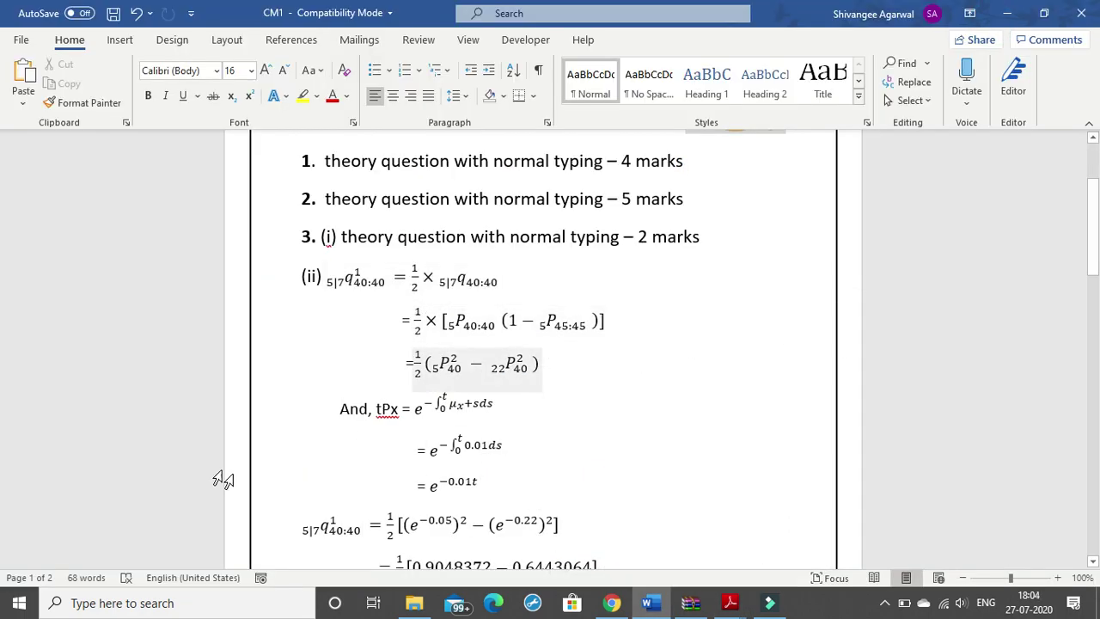
# Examine the typed question 3 (ii) solution and its alternative integral solution, highlighting each block of equations.
pyautogui.scroll(-4, 495, 443)
pyautogui.scroll(-1, 495, 443)
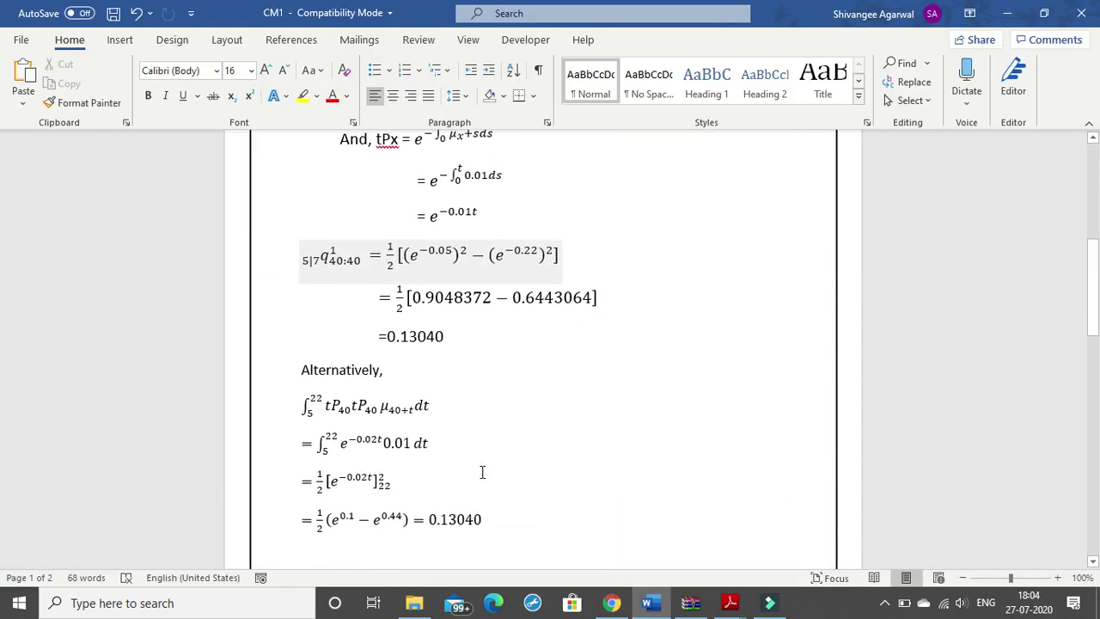
pyautogui.scroll(1, 482, 472)
pyautogui.scroll(1, 441, 411)
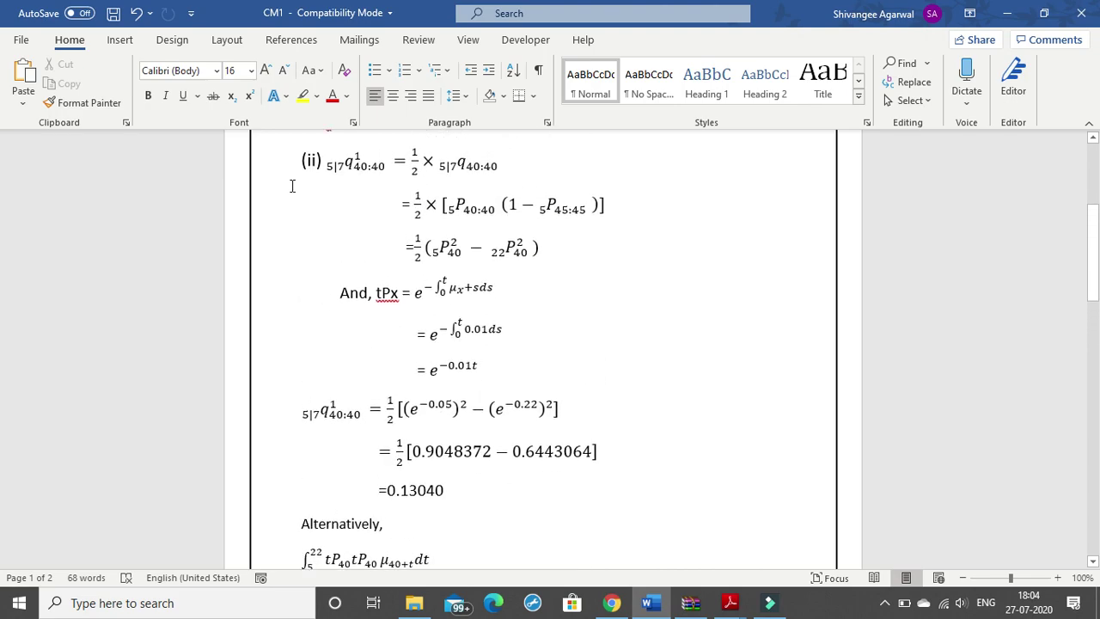
pyautogui.scroll(1, 461, 310)
pyautogui.moveTo(447, 537); pyautogui.dragTo(360, 237)
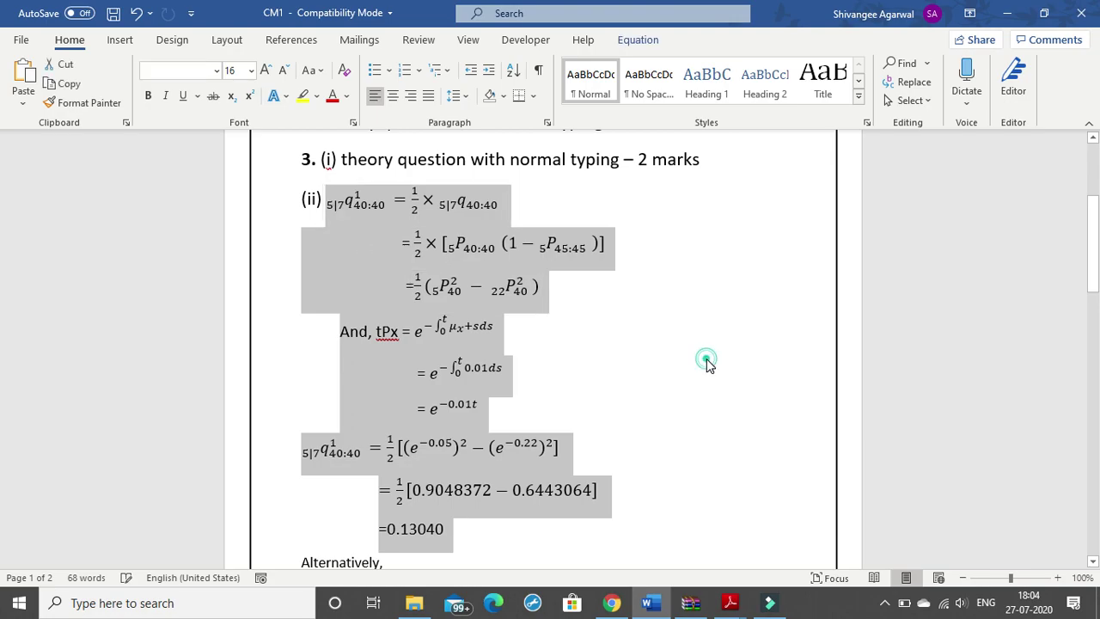
pyautogui.click(706, 364)
pyautogui.scroll(-3, 473, 290)
pyautogui.scroll(-2, 474, 289)
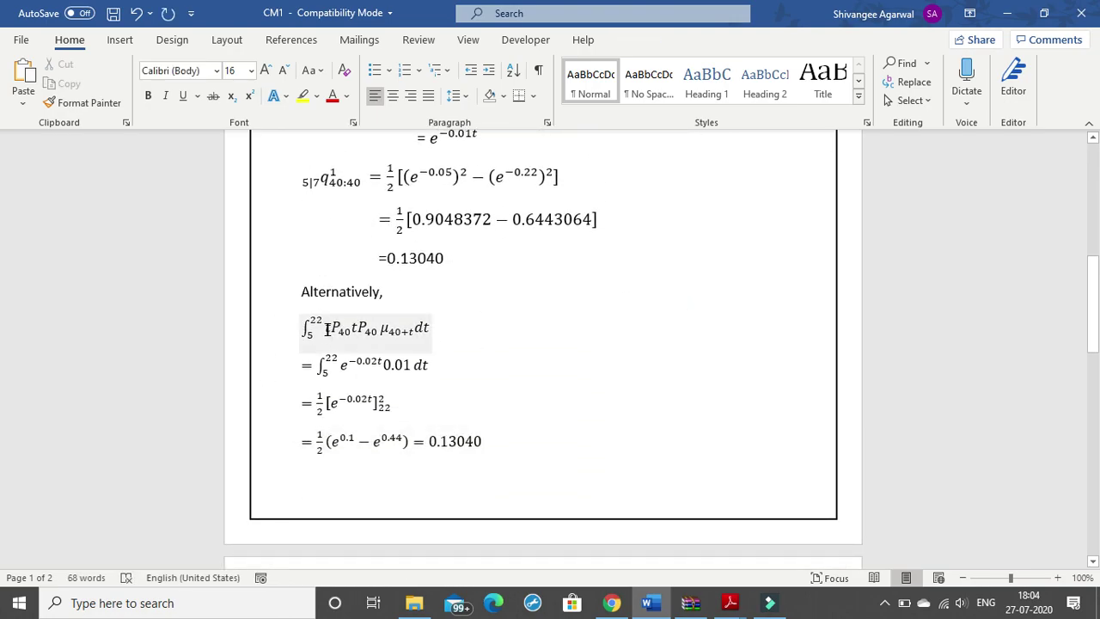
pyautogui.moveTo(502, 451); pyautogui.dragTo(323, 333)
pyautogui.click(545, 336)
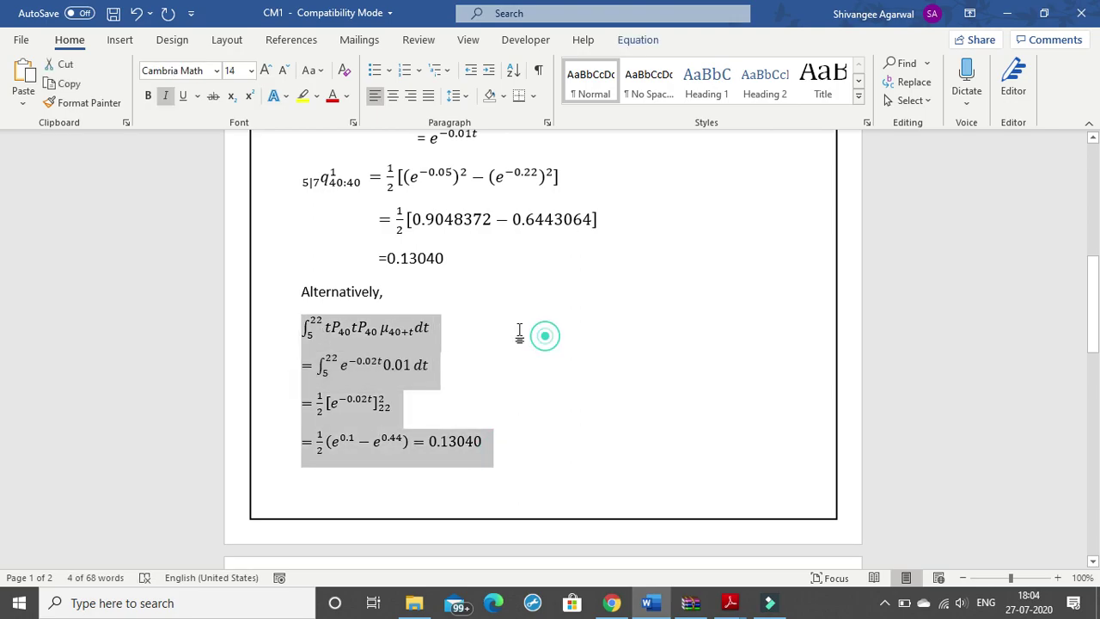
pyautogui.scroll(6, 440, 442)
pyautogui.scroll(-11, 430, 442)
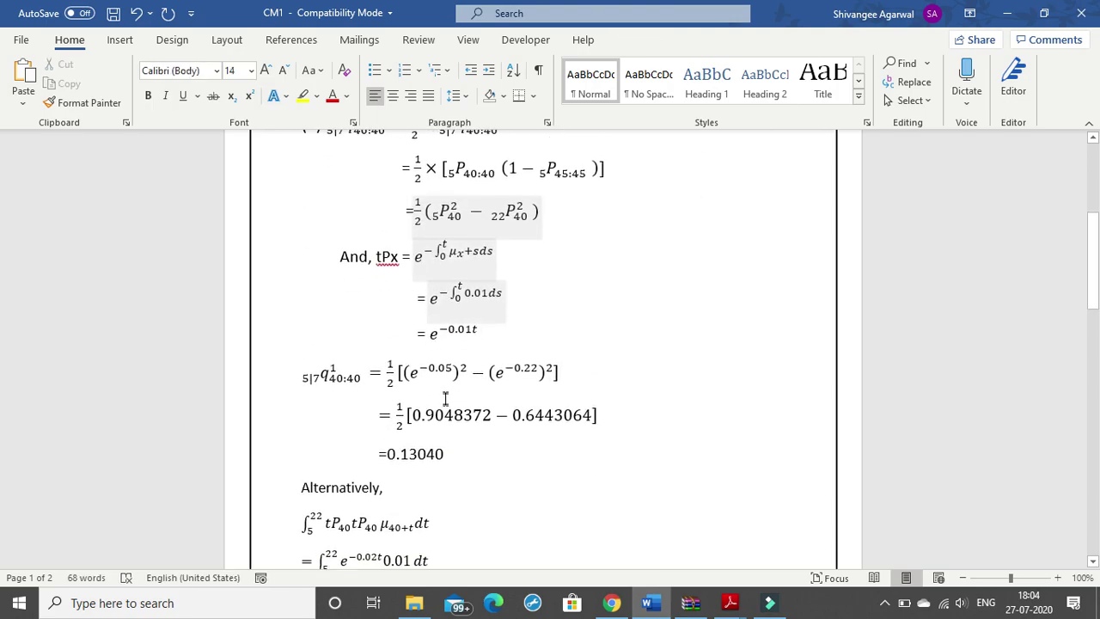
# Start a new line below "3. (ii)" on page 2 and show the document side by side with the examiners' report PDF.
pyautogui.scroll(-2, 421, 442)
pyautogui.click(358, 381)
pyautogui.press('Return')
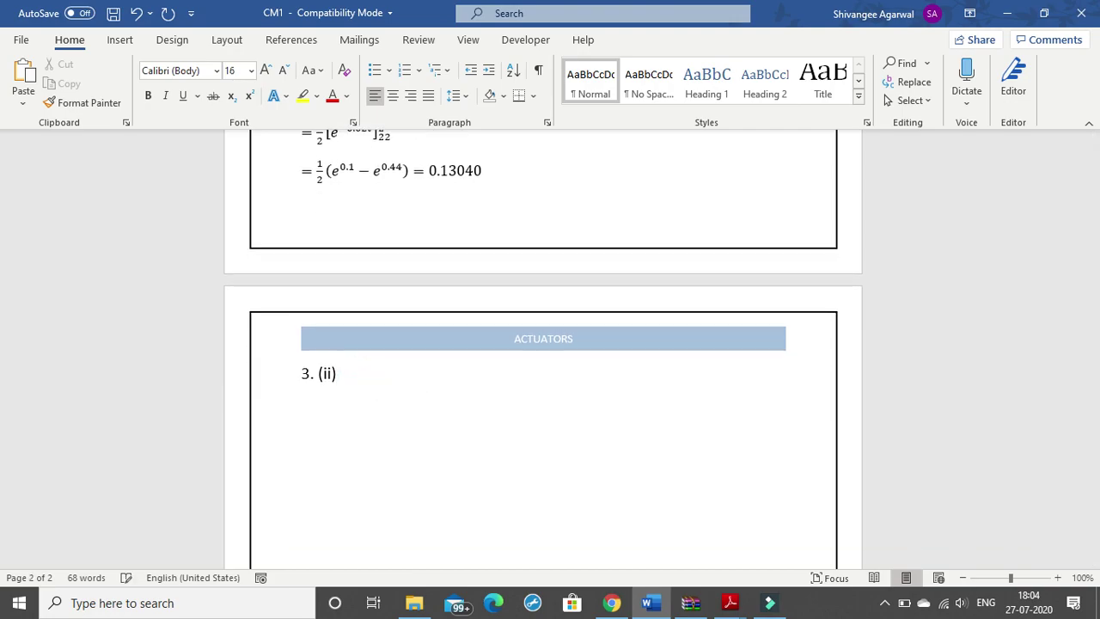
pyautogui.press('super+Down')
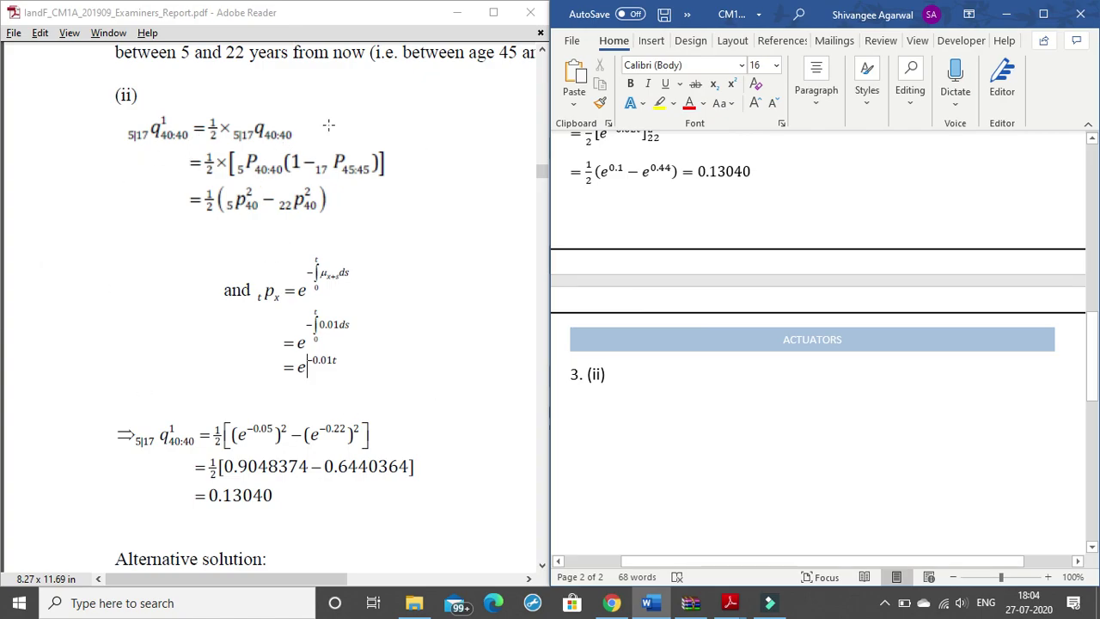
pyautogui.scroll(-4, 659, 321)
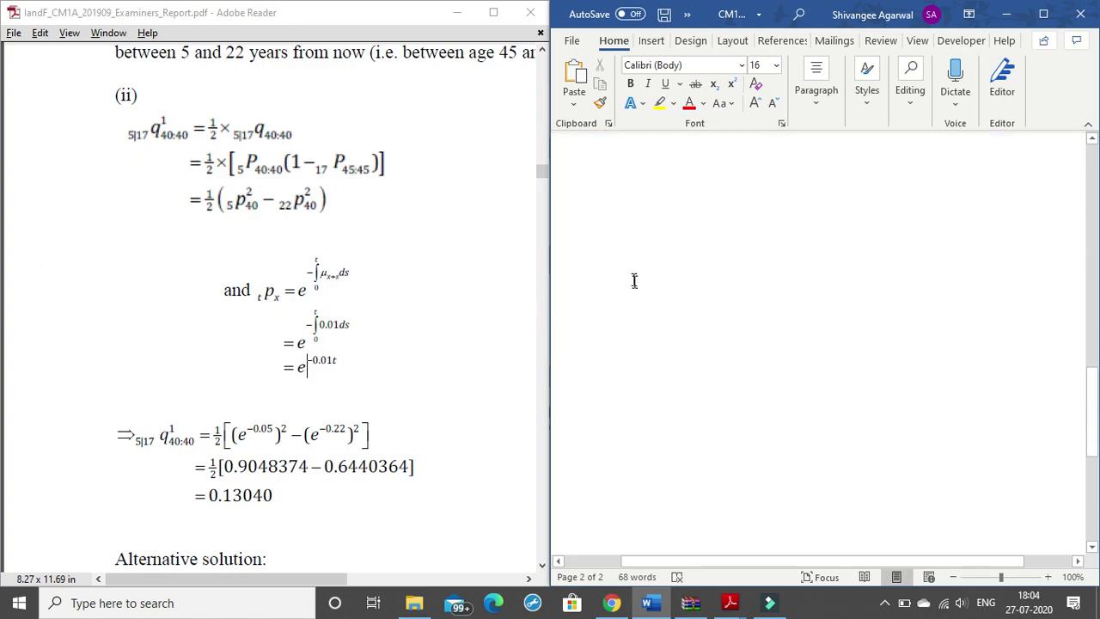
pyautogui.scroll(3, 627, 271)
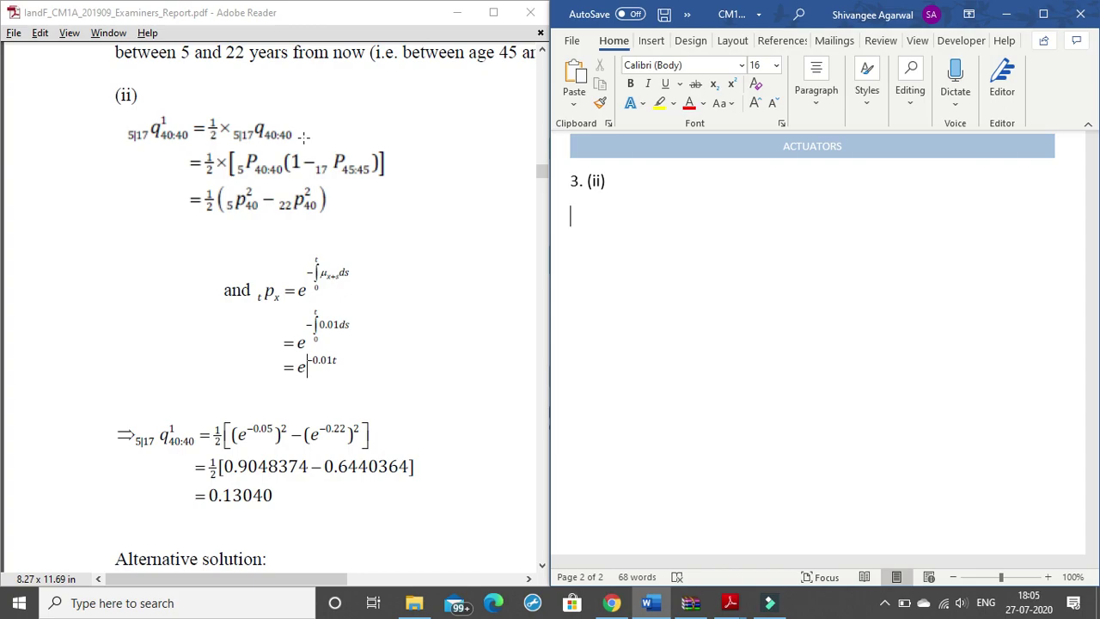
# Insert a blank equation on the line below "3. (ii)" and change it to inline.
pyautogui.hotkey('alt', '=')
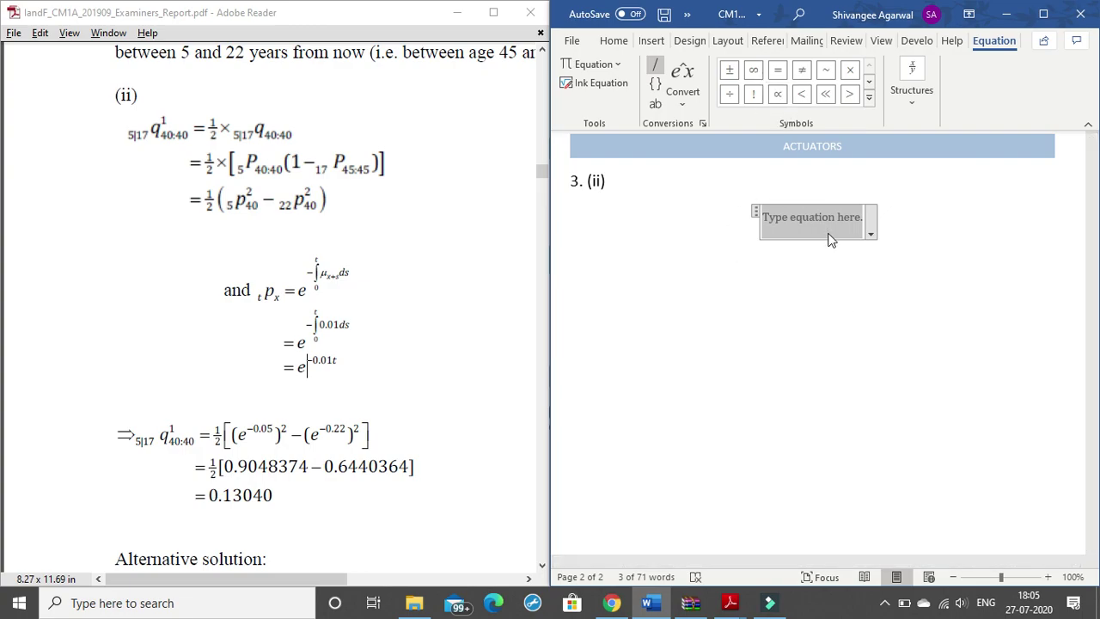
pyautogui.click(871, 232)
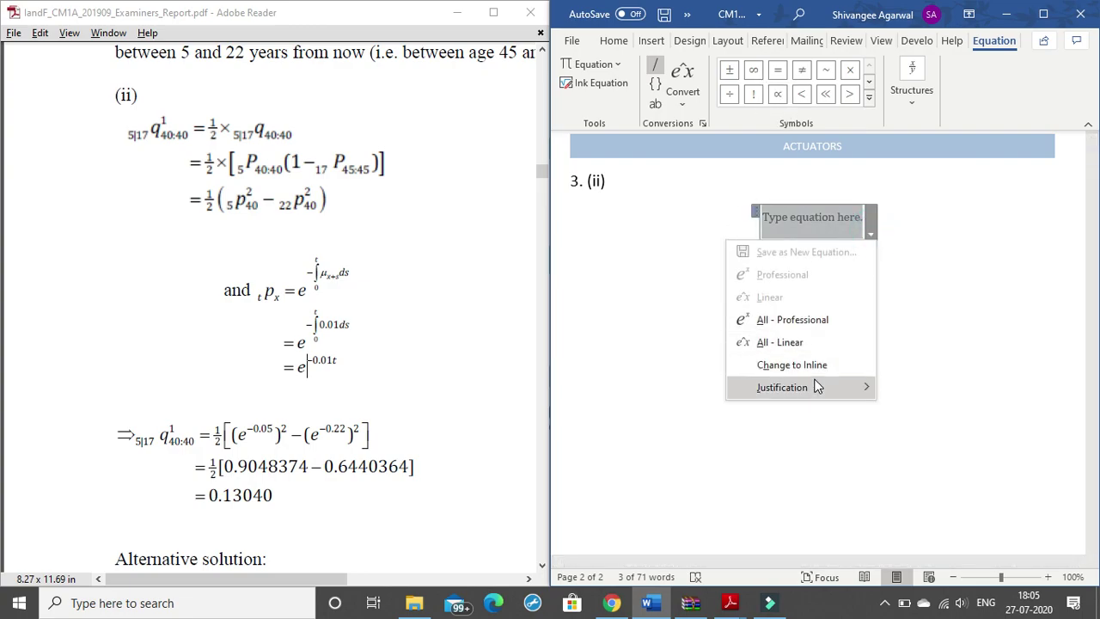
pyautogui.click(812, 365)
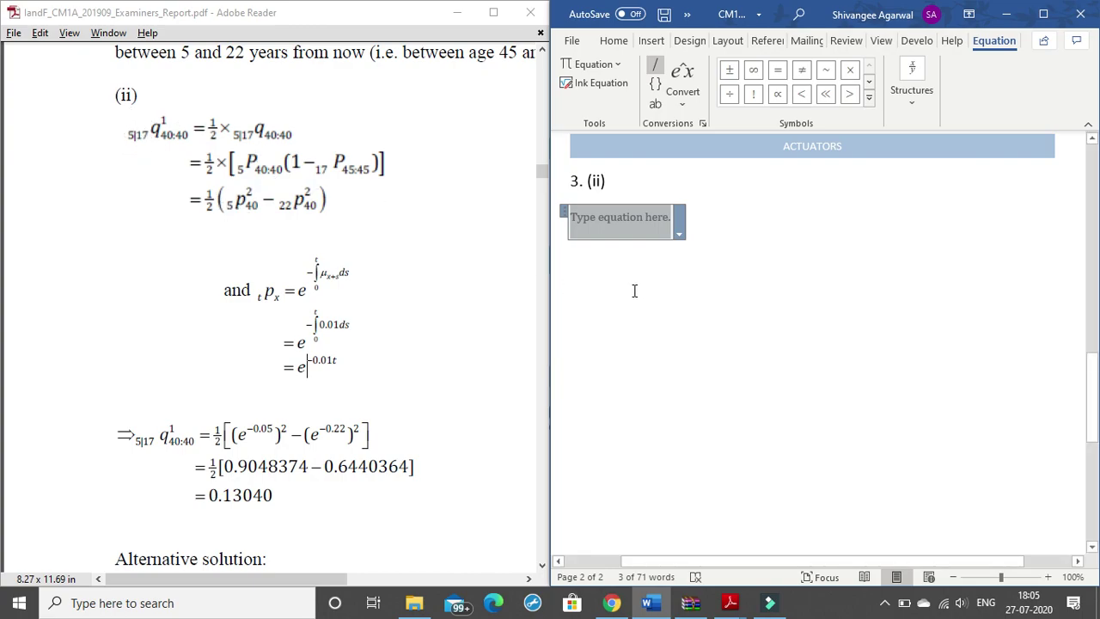
# Enter the left-hand side of the equation as 5|17q with superscript 1 and subscript 40:40.
pyautogui.write('5')
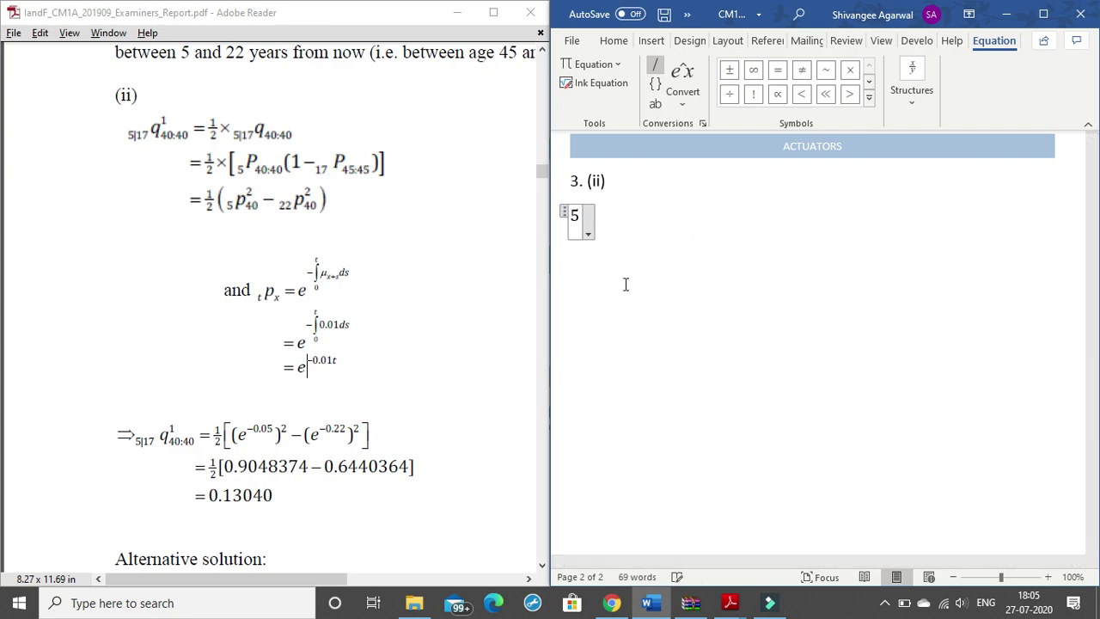
pyautogui.write('|17')
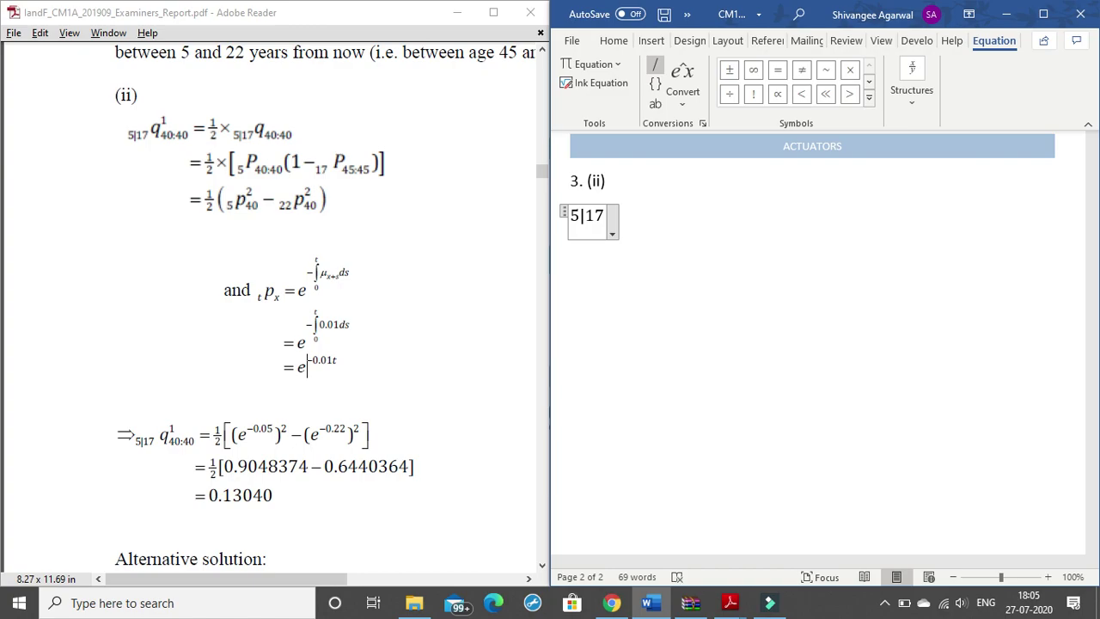
pyautogui.write('q')
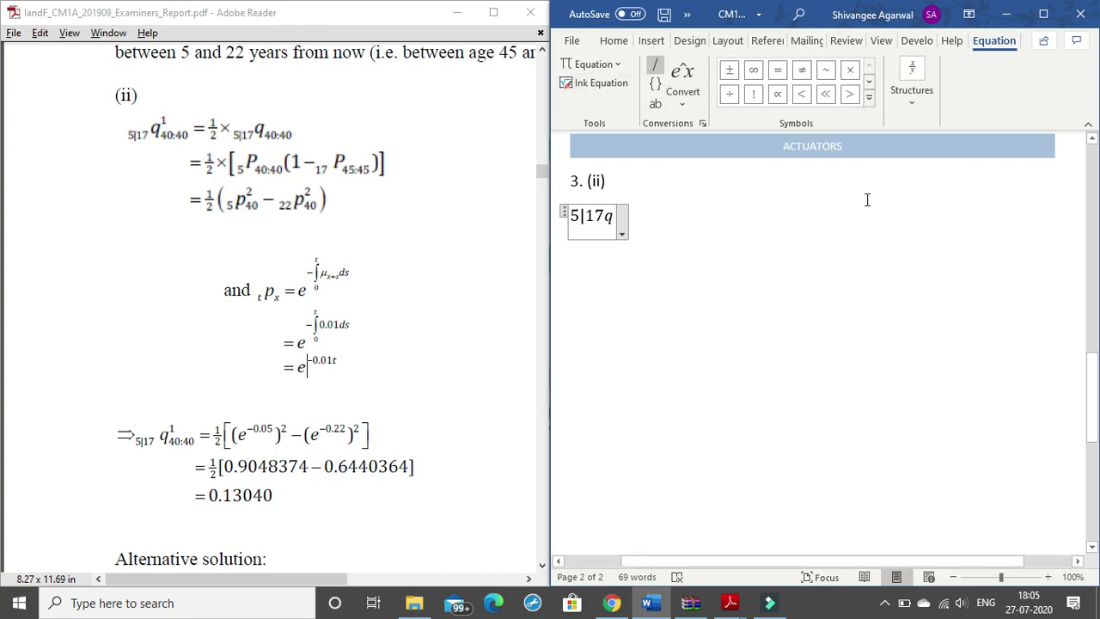
pyautogui.write('^1')
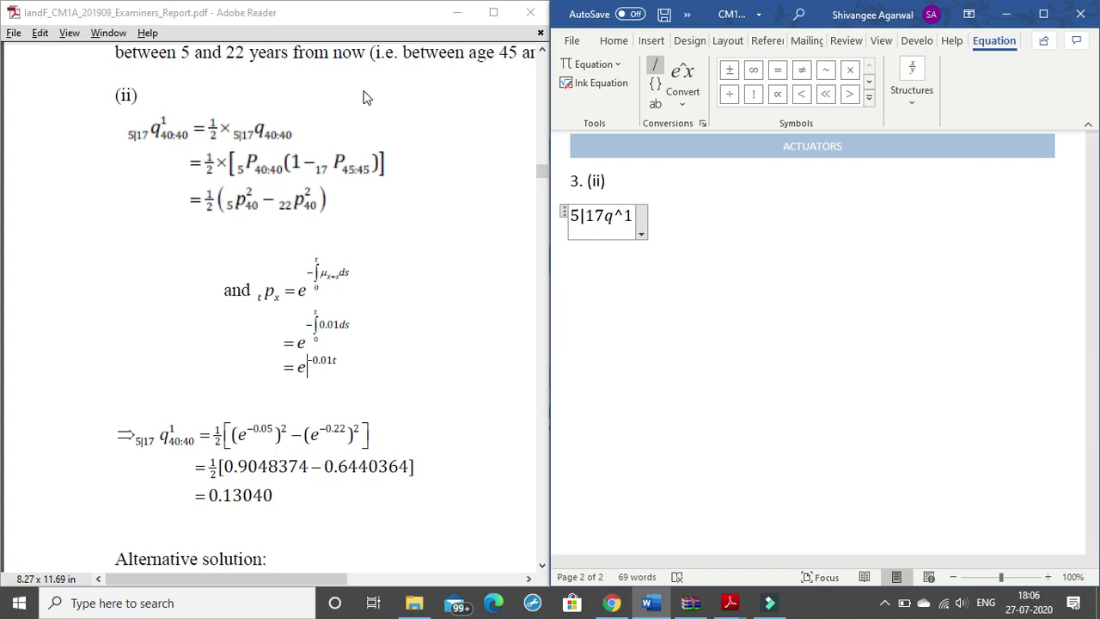
pyautogui.write('_40')
pyautogui.press('Left')
pyautogui.press('Right')
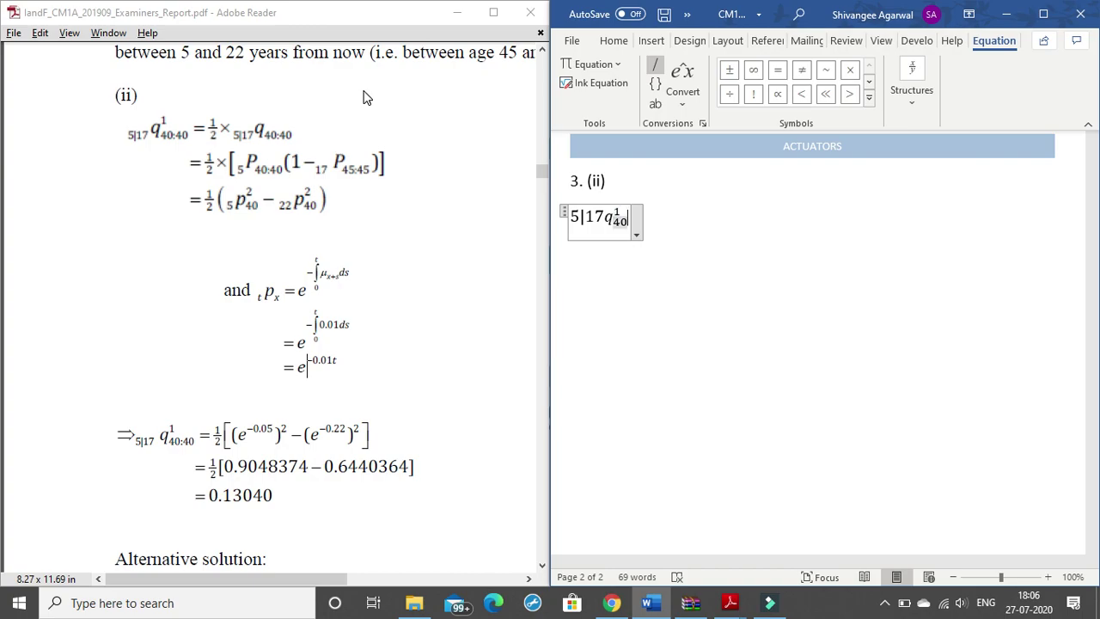
pyautogui.write(':40')
pyautogui.press('Up')
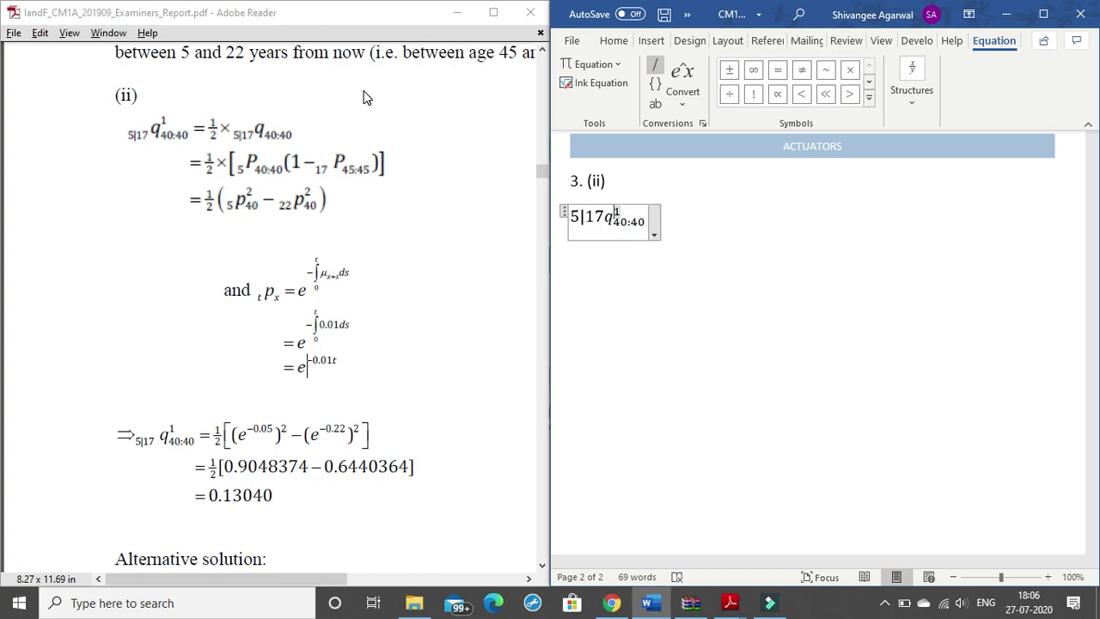
pyautogui.press('Right')
pyautogui.press('Right')
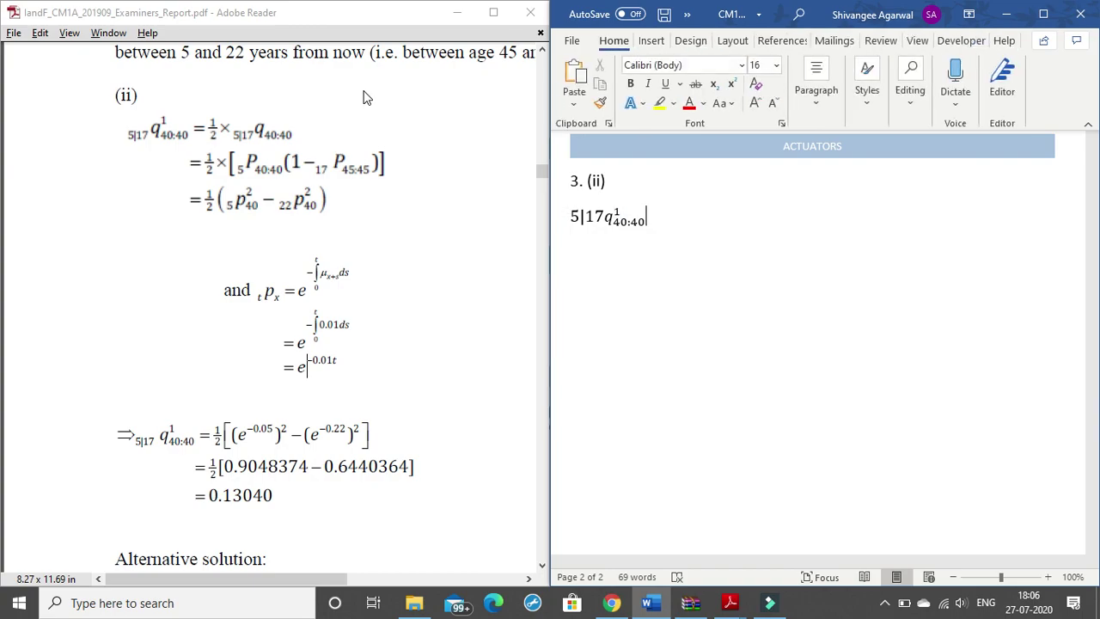
pyautogui.press('Left')
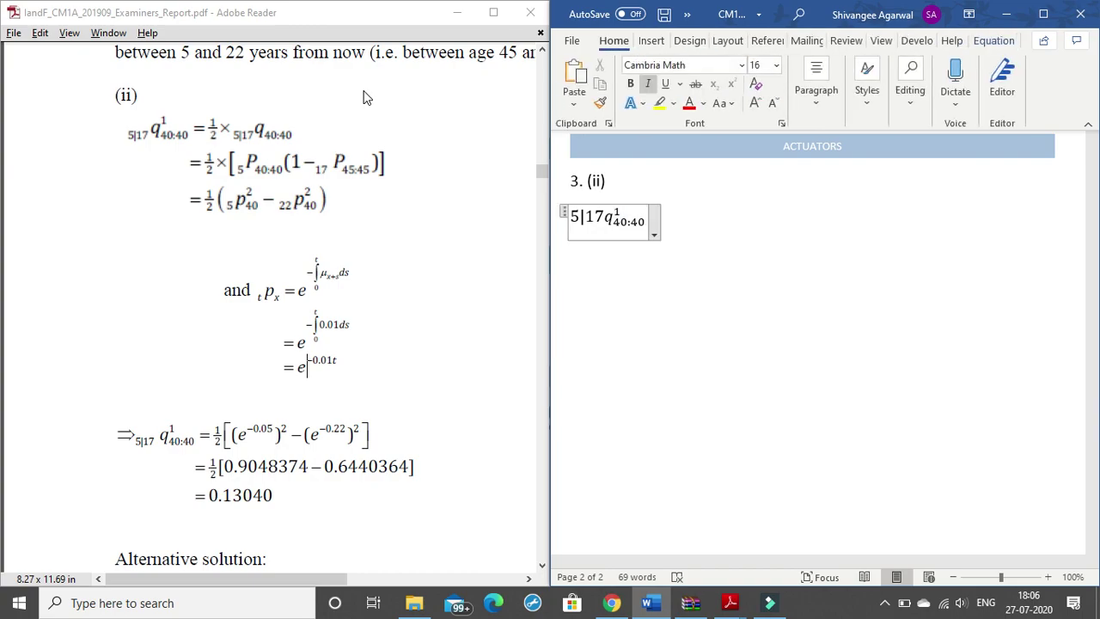
# Continue the equation with an equals sign, the stacked fraction 1/2 and a multiplication sign.
pyautogui.write('= ')
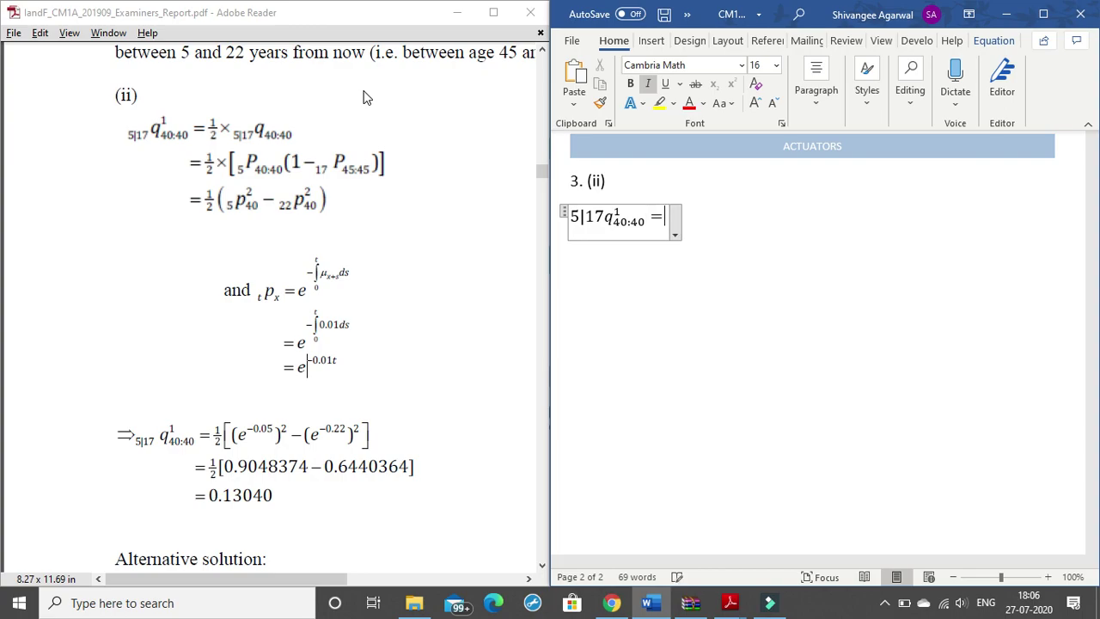
pyautogui.write('1/2')
pyautogui.press('Left')
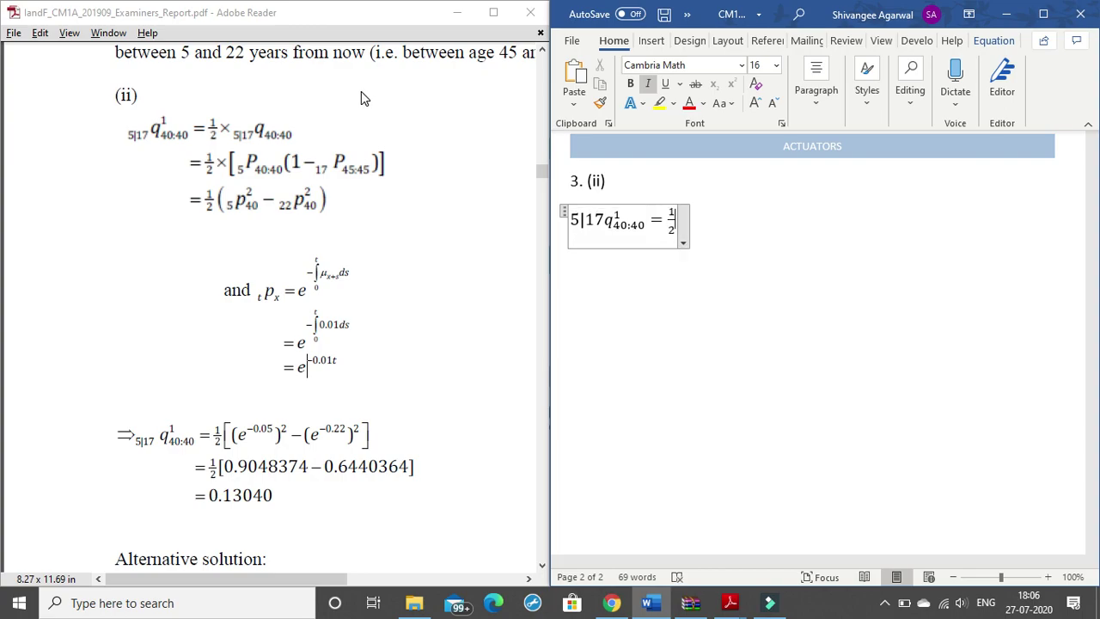
pyautogui.press('Right')
pyautogui.write('\\')
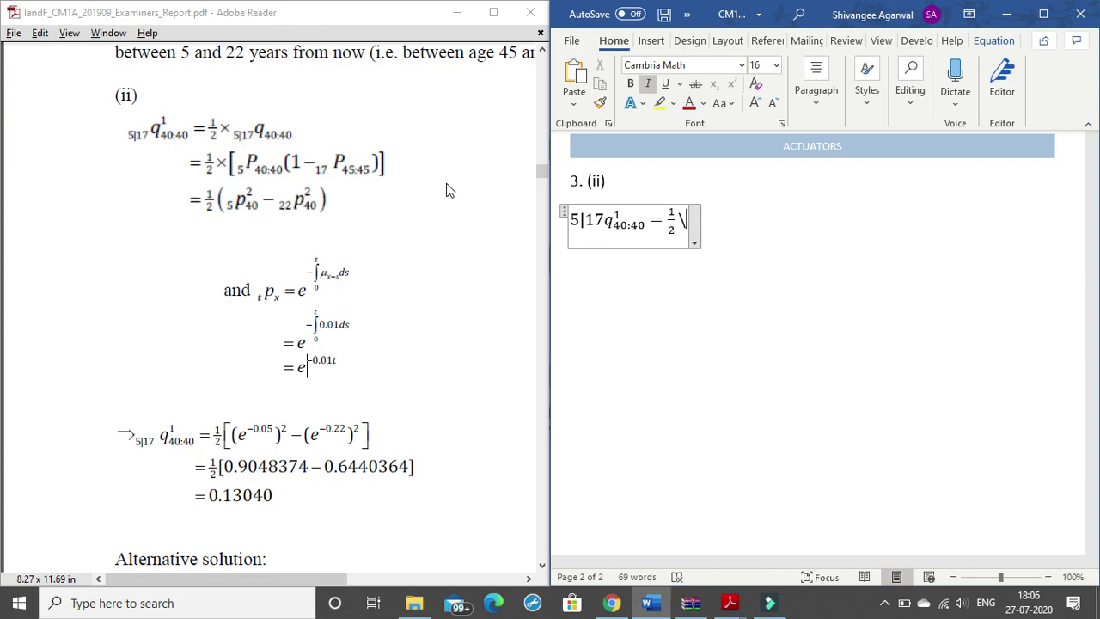
pyautogui.write('times')
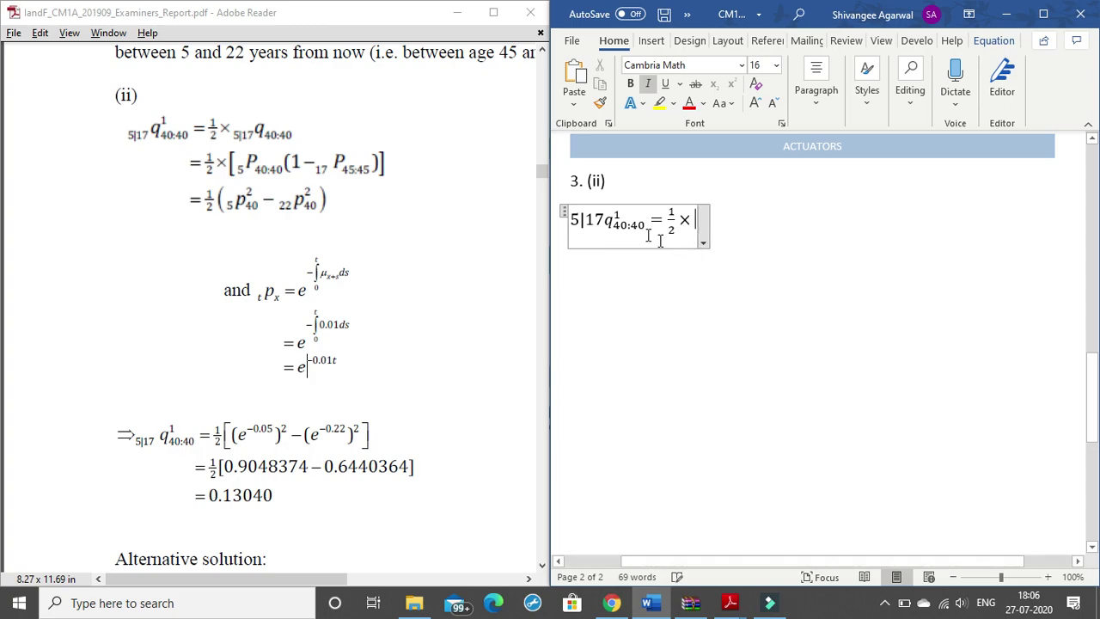
# Insert a left subscript-superscript structure after the multiplication sign and enter 5|17 as its subscript.
pyautogui.click(994, 41)
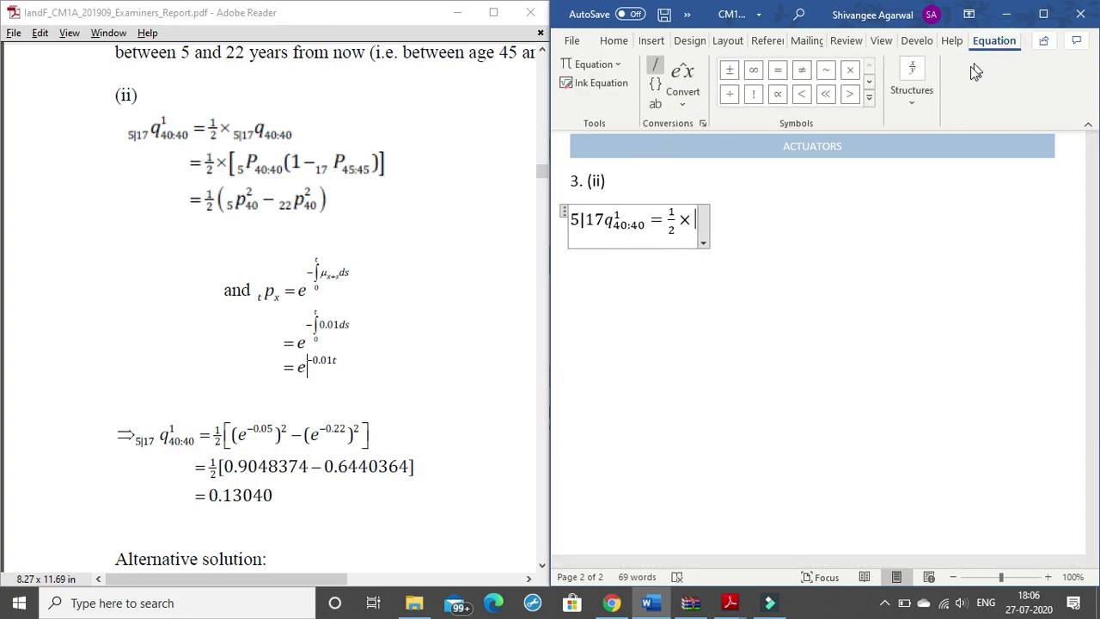
pyautogui.click(915, 99)
pyautogui.click(712, 172)
pyautogui.click(916, 258)
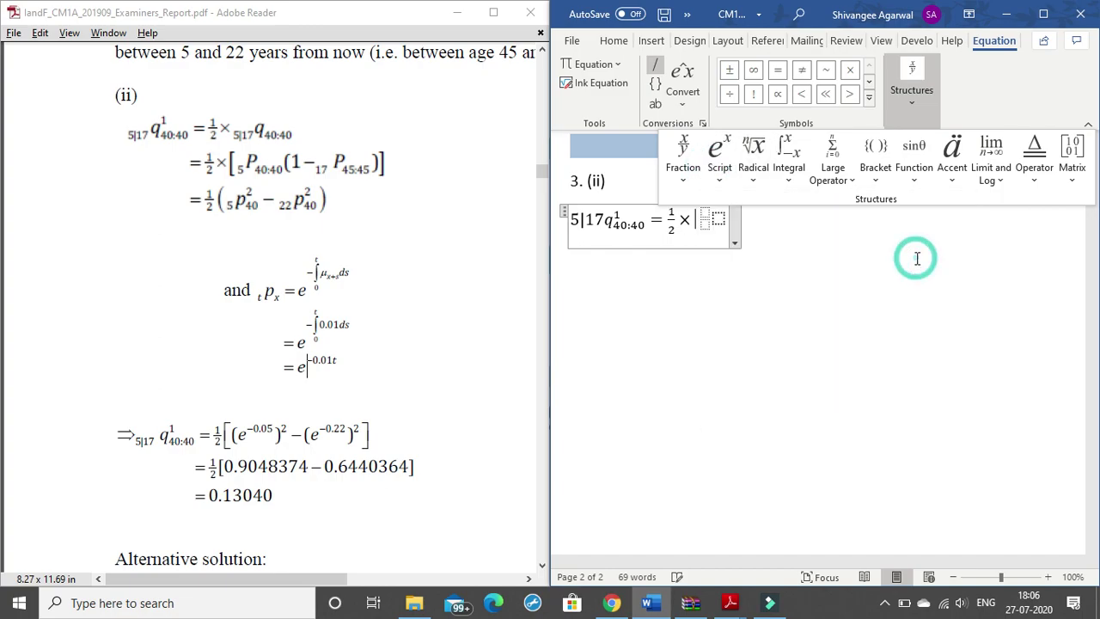
pyautogui.click(710, 214)
pyautogui.click(713, 223)
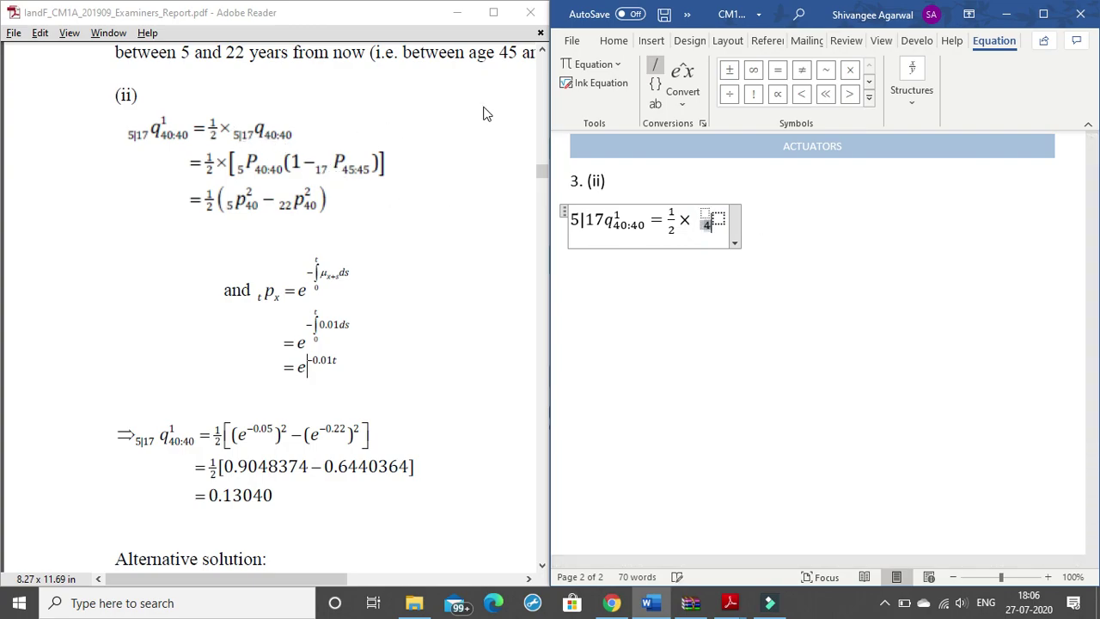
pyautogui.write('5|17')
# Fill the structure's base with q and subscript 40:40, leaving its superscript placeholder empty.
pyautogui.click(735, 222)
pyautogui.write('q')
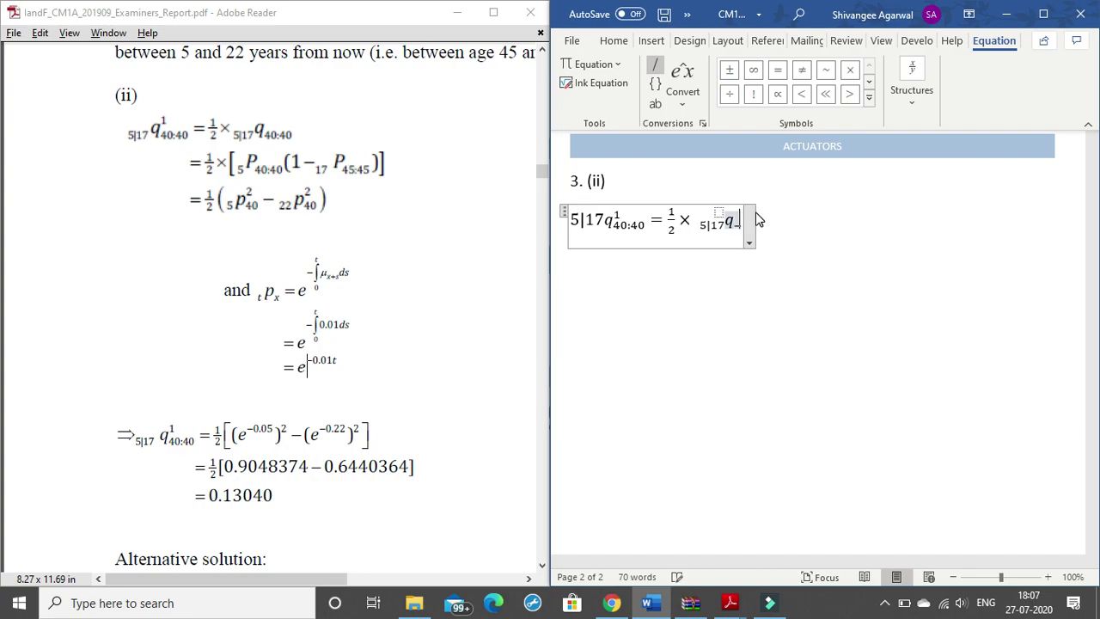
pyautogui.write('40:40')
pyautogui.click(720, 214)
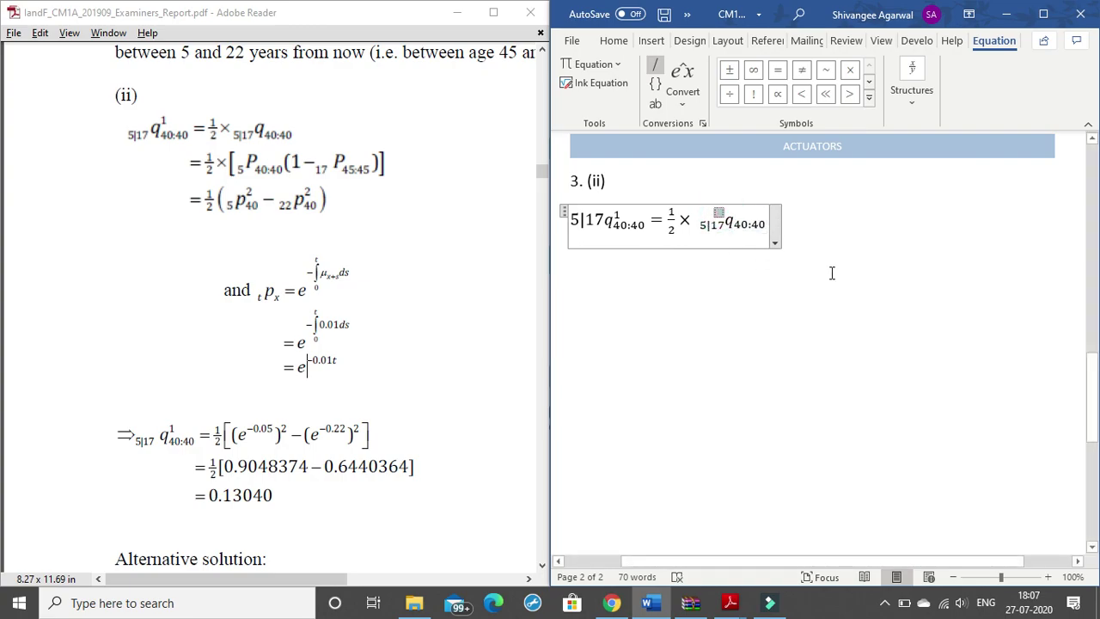
pyautogui.press('Right')
# Increase the font size of the whole first equation line to 18.
pyautogui.moveTo(811, 226); pyautogui.dragTo(570, 222)
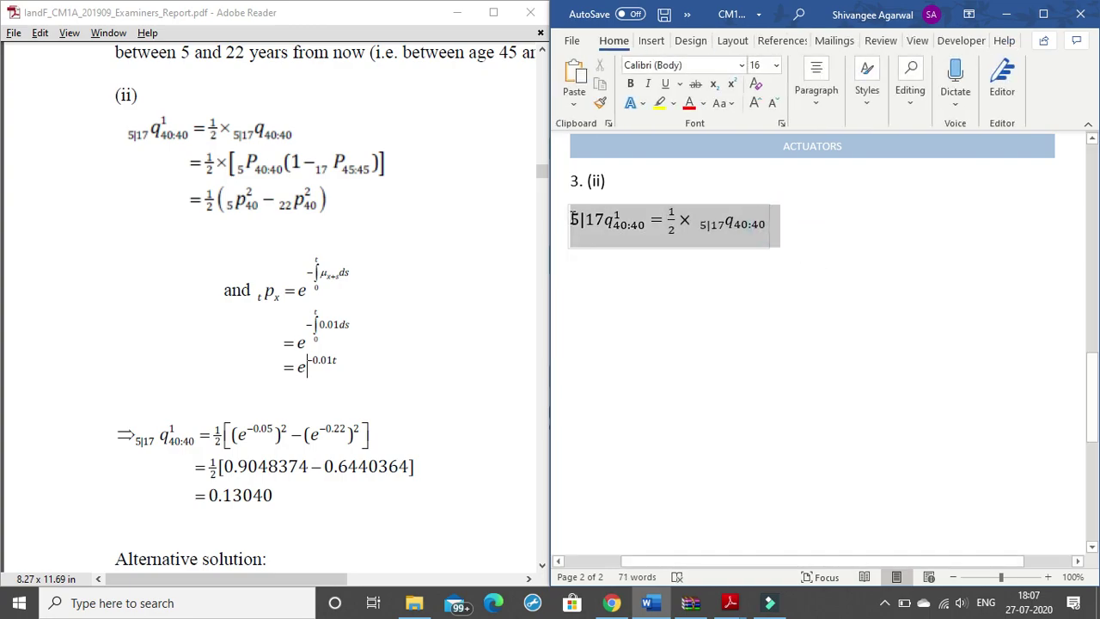
pyautogui.click(756, 101)
pyautogui.click(801, 220)
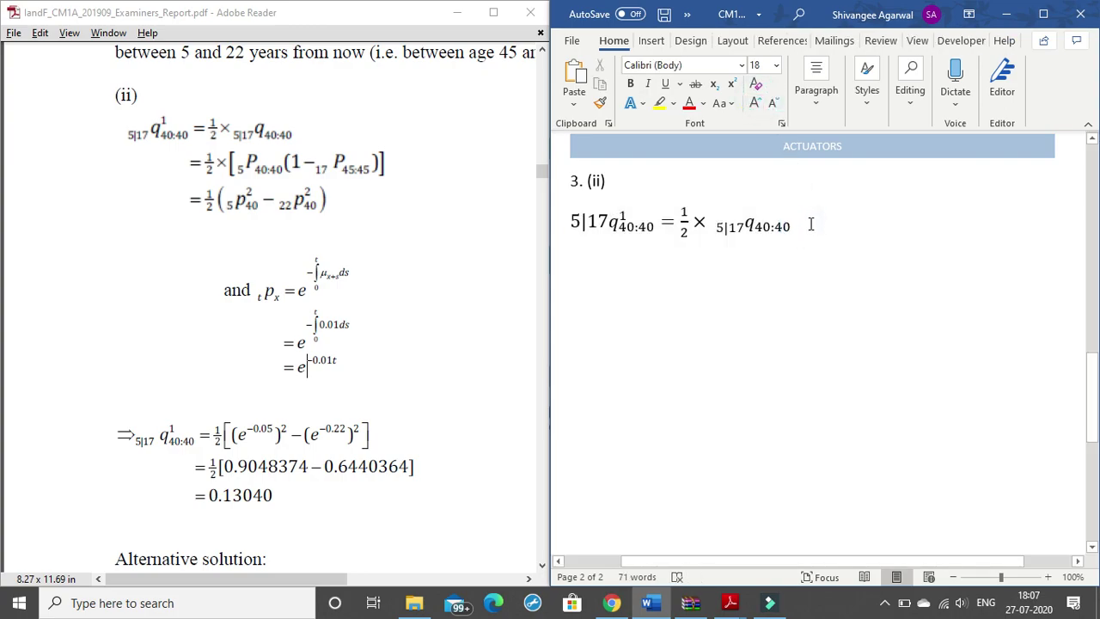
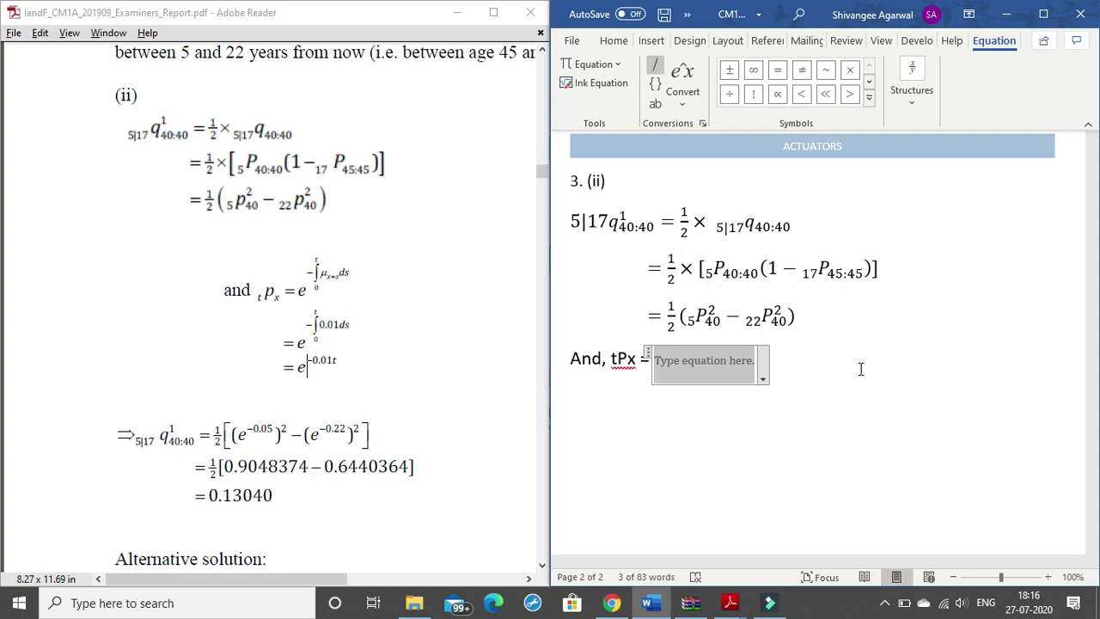
# Enter e in the new equation after "And, tPx =" and begin its exponent with a minus sign and an integral from 0 to t.
pyautogui.write('e')
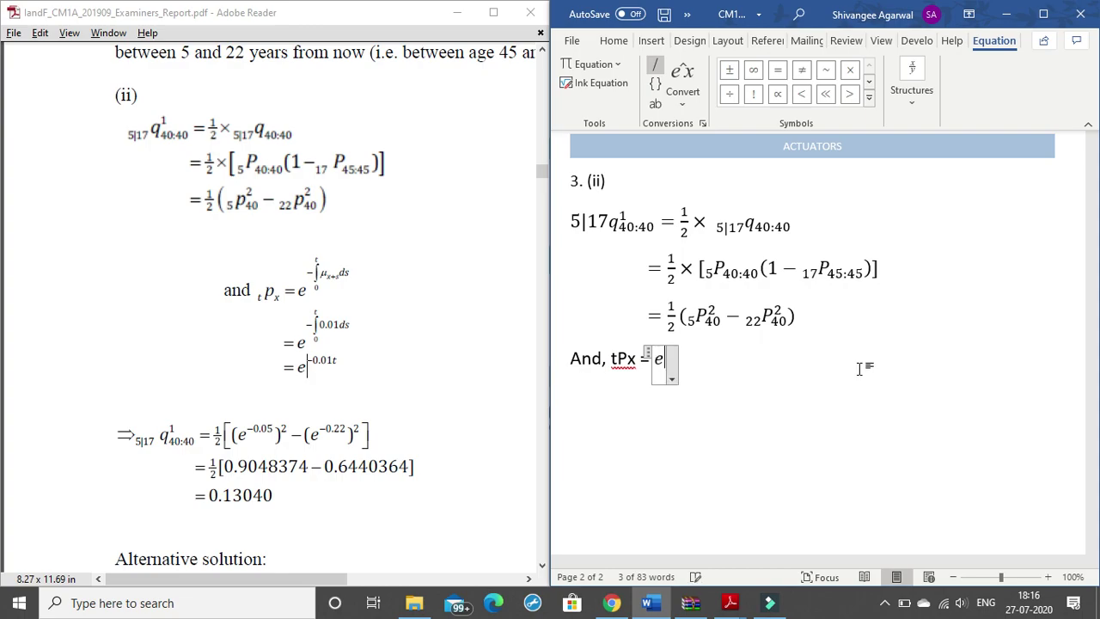
pyautogui.write('^(')
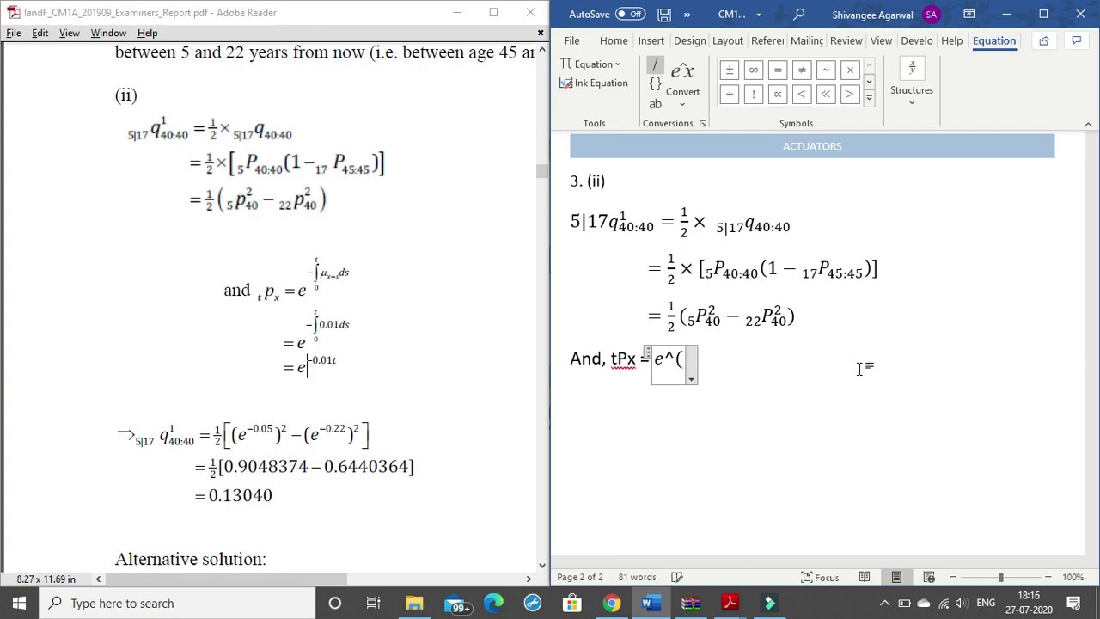
pyautogui.write('-')
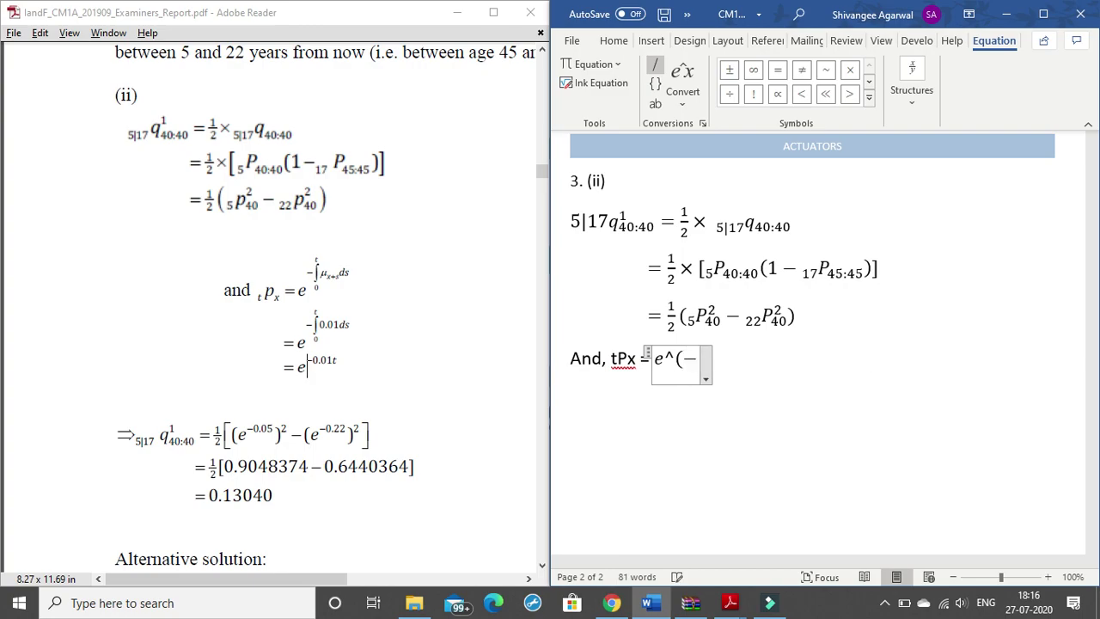
pyautogui.write('\\int')
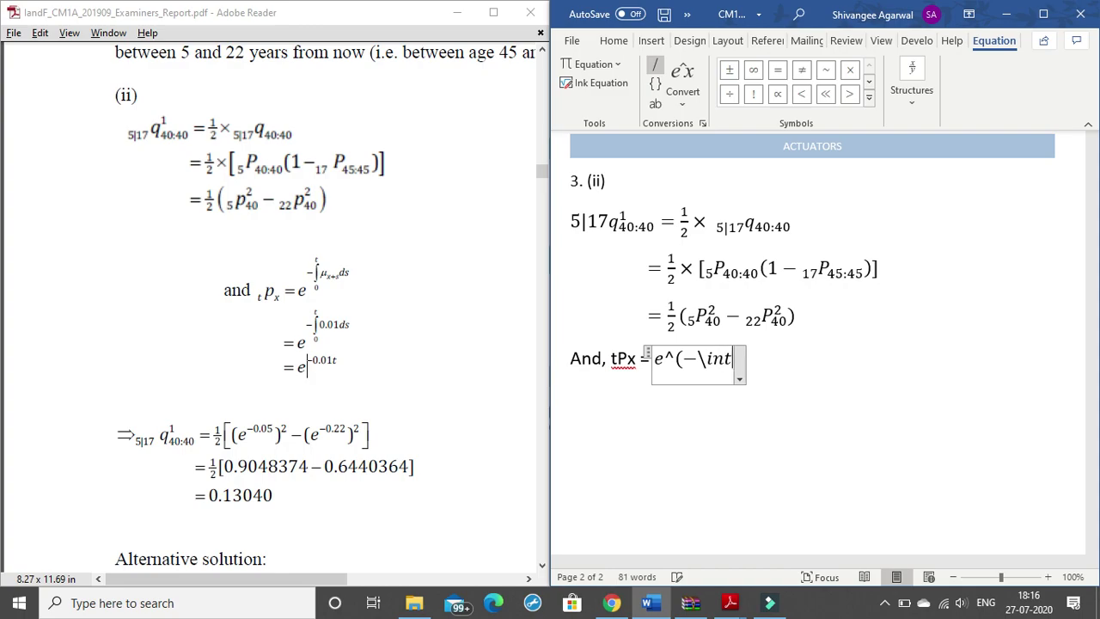
pyautogui.press('BackSpace')
pyautogui.press('BackSpace')
pyautogui.press('BackSpace')
pyautogui.press('BackSpace')
pyautogui.write('∫ ^')
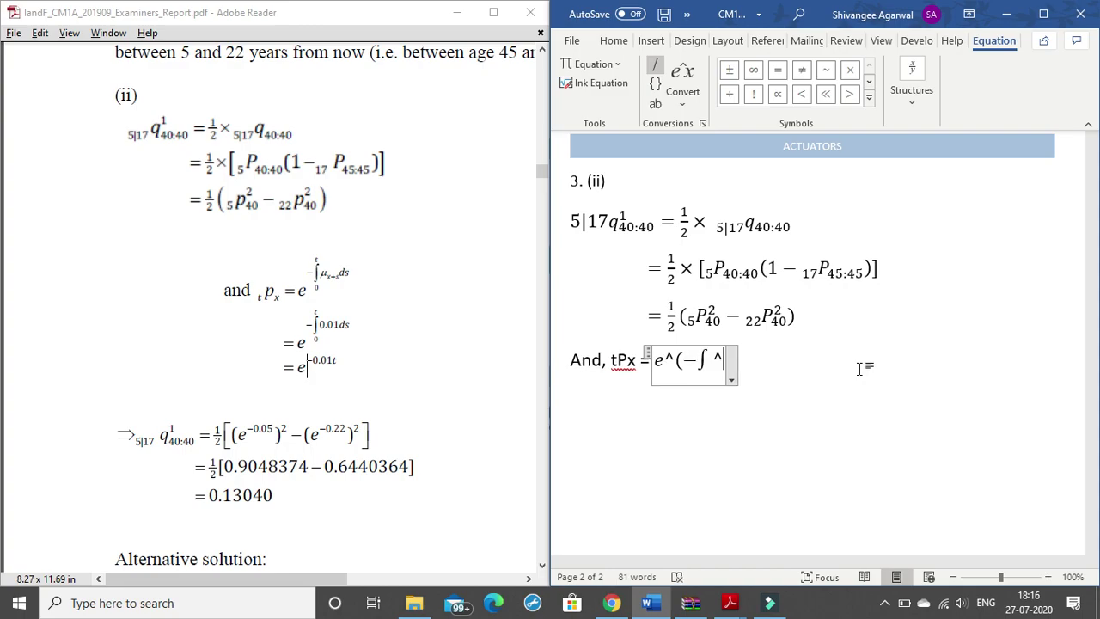
pyautogui.write('t')
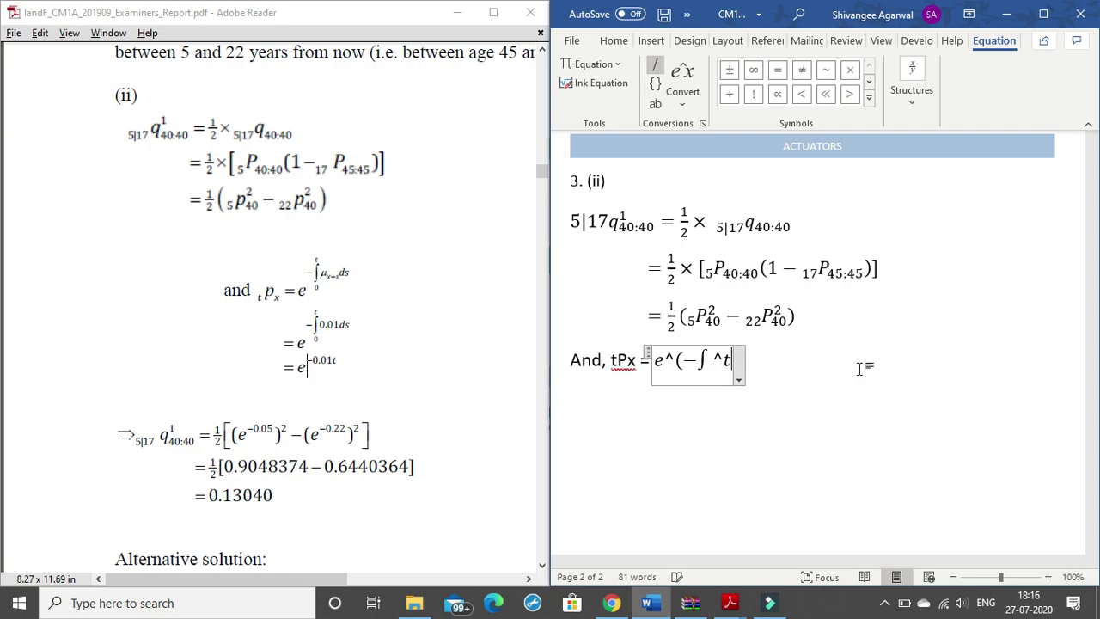
pyautogui.write('_0 ')
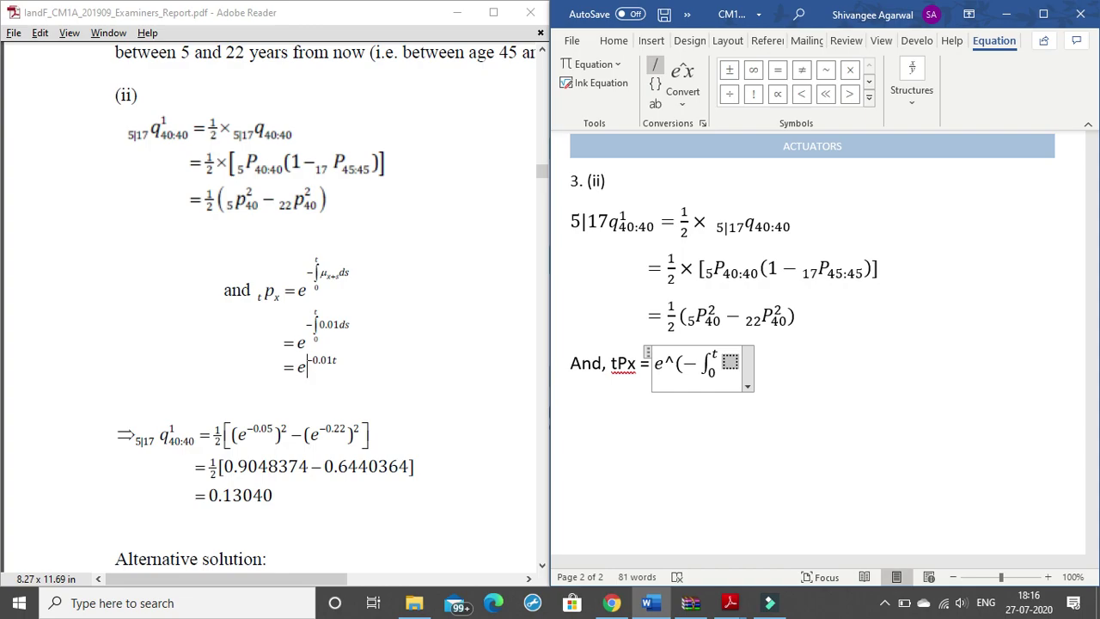
# Fill the integral with μ subscript x+s followed by ds, and close the bracket to complete the exponent of e.
pyautogui.write('\\')
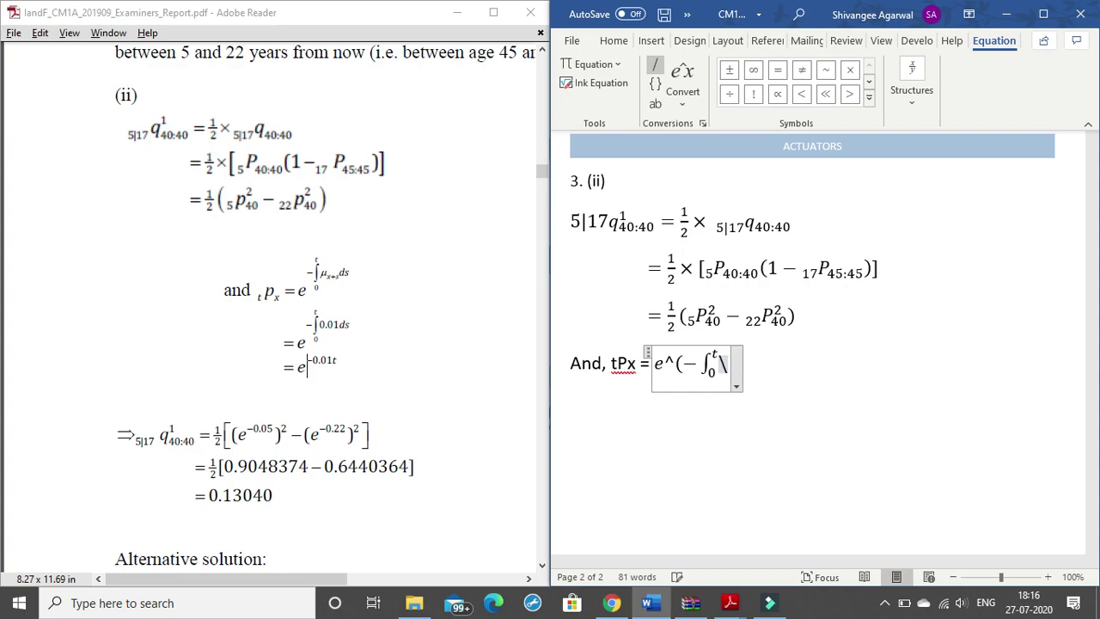
pyautogui.write('mu')
pyautogui.write('_')
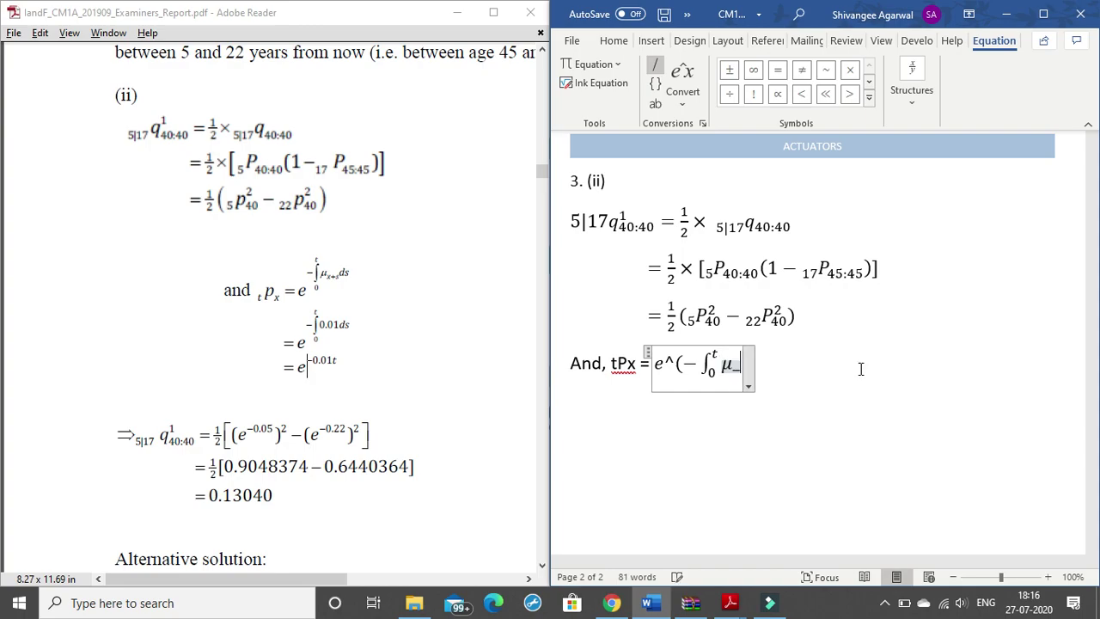
pyautogui.write('x')
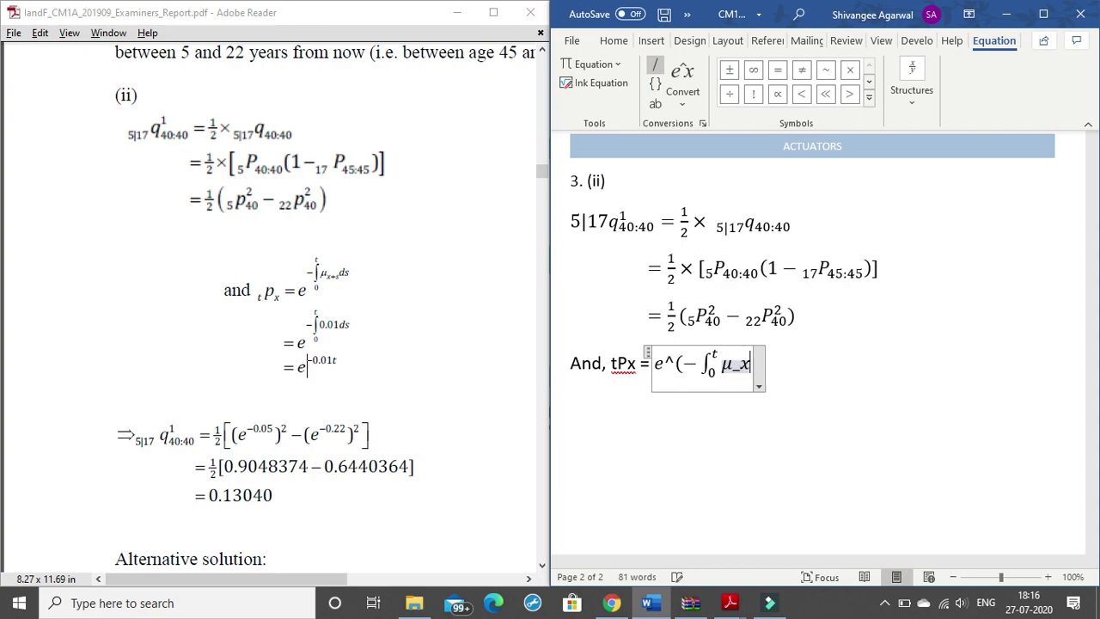
pyautogui.press('space')
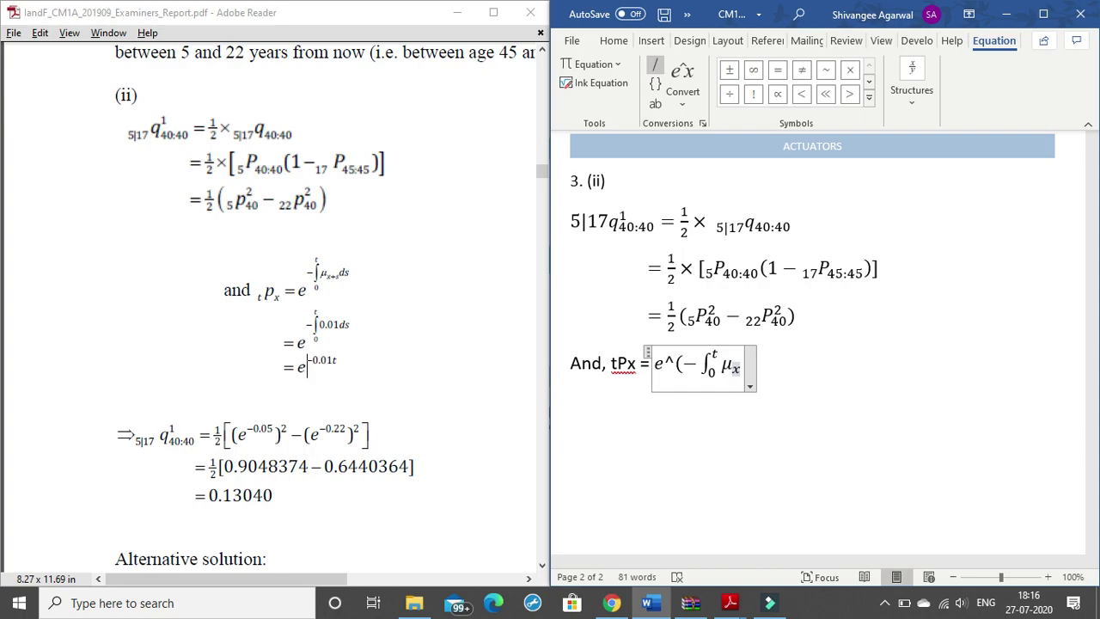
pyautogui.write('+5')
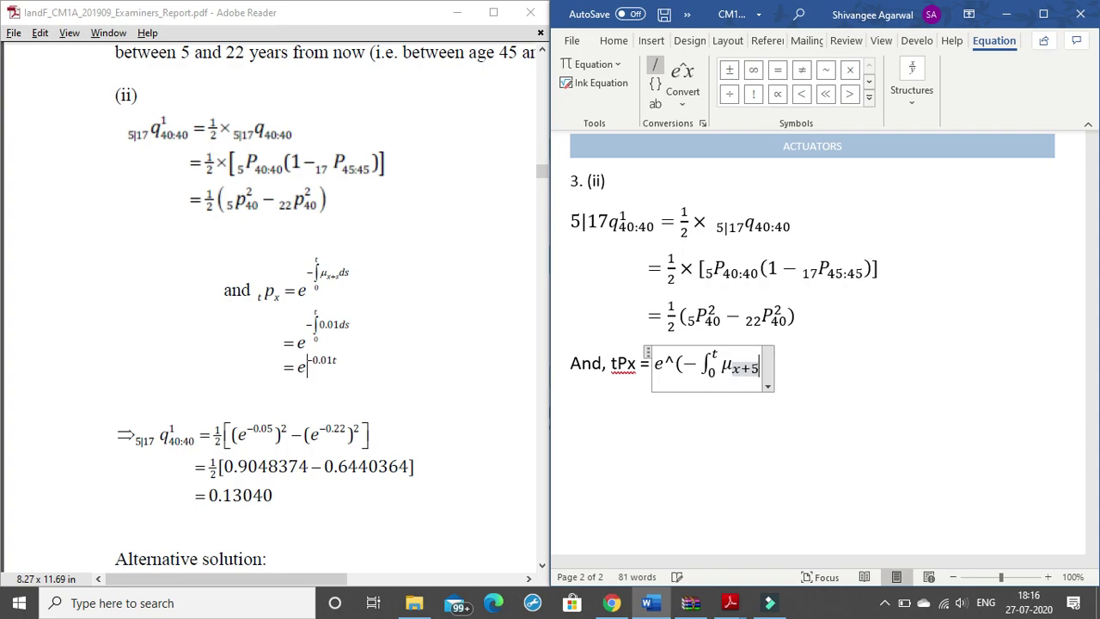
pyautogui.press('BackSpace')
pyautogui.write('s')
pyautogui.press('Right')
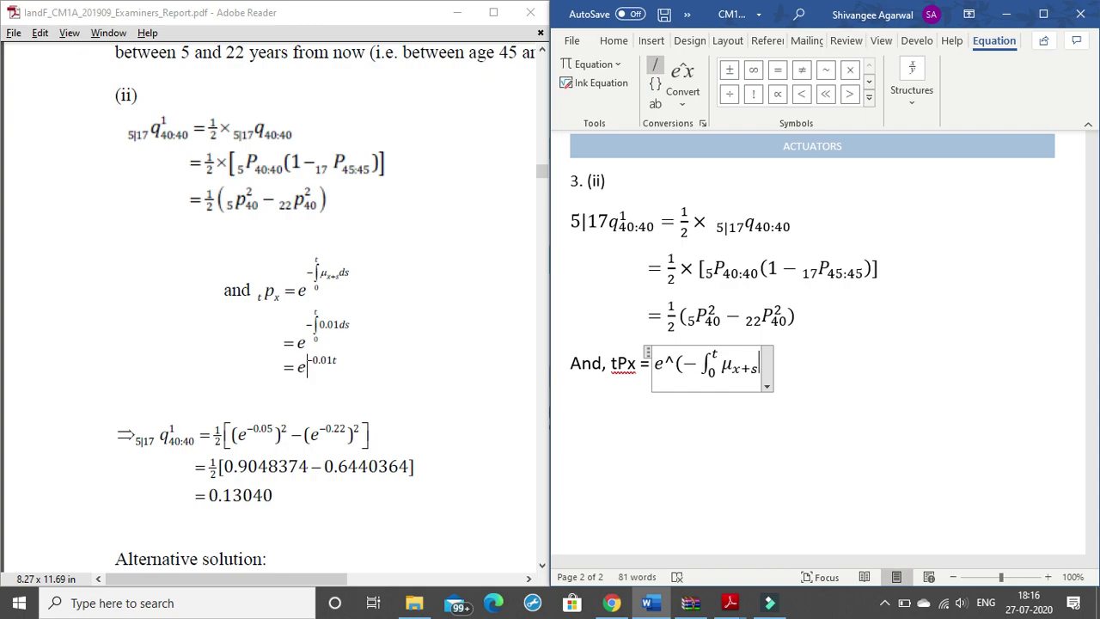
pyautogui.write('ds')
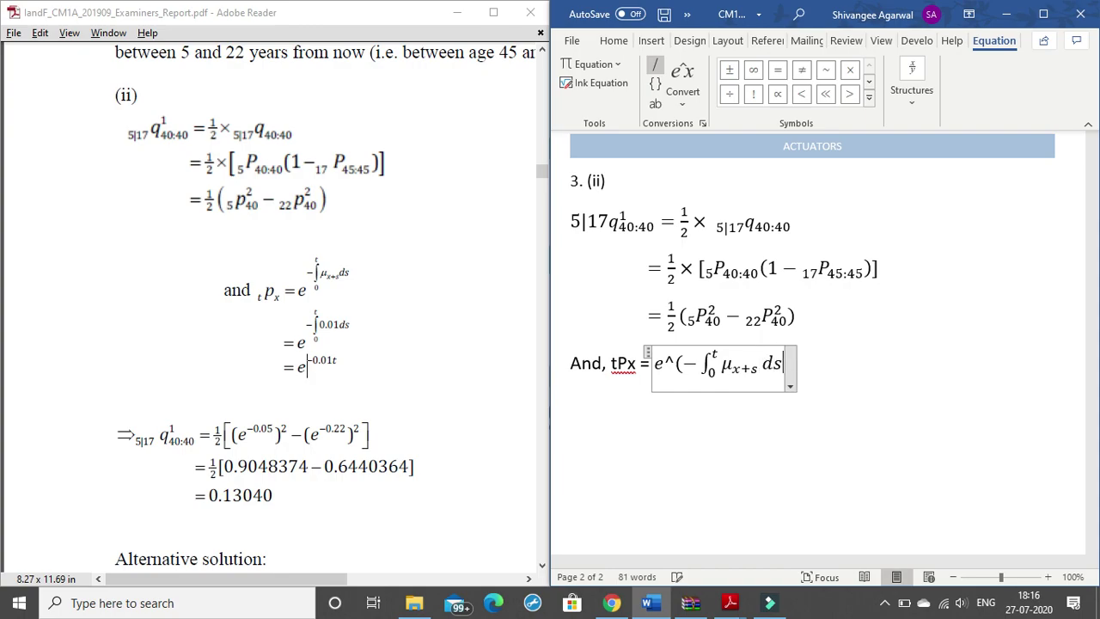
pyautogui.write(')')
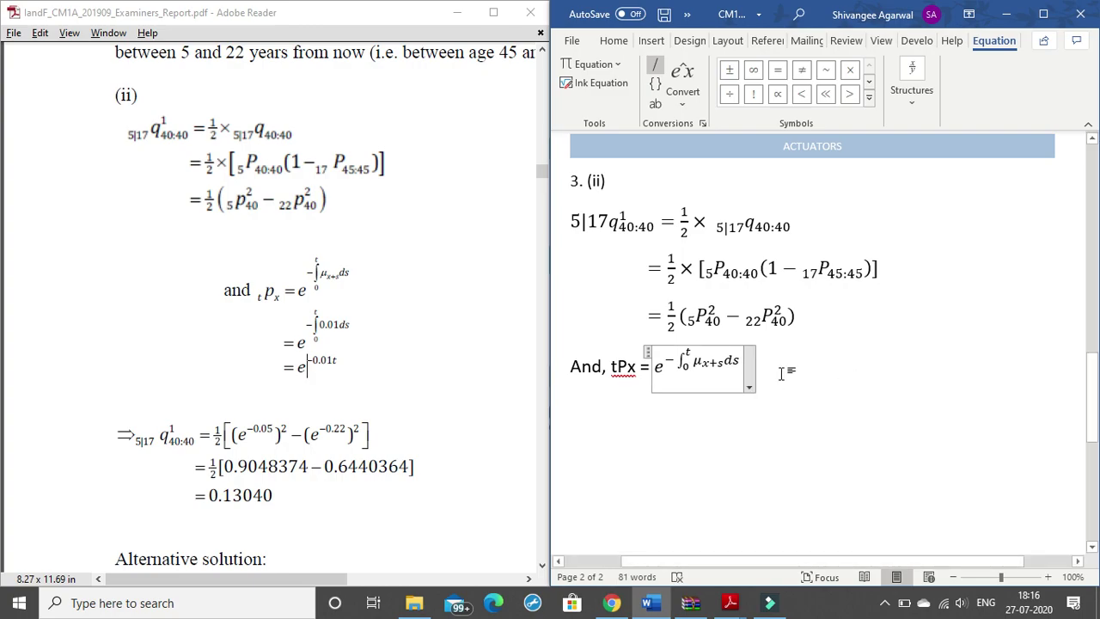
# Copy the completed exponential expression onto a new line indented by two tab stops, after an equals sign.
pyautogui.moveTo(744, 366); pyautogui.dragTo(683, 363)
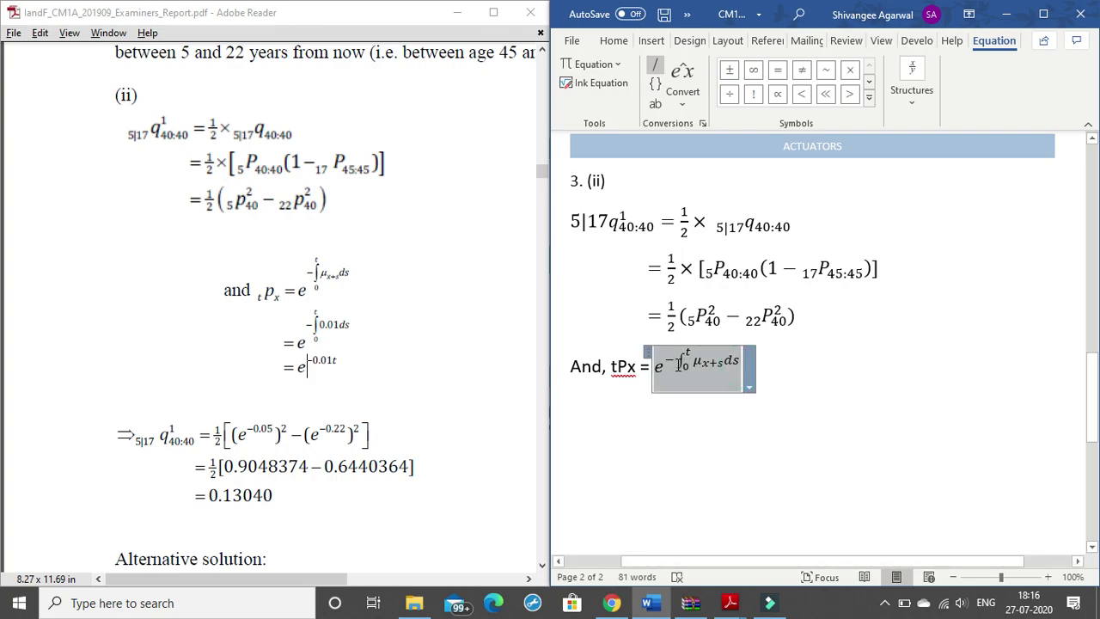
pyautogui.click(771, 371)
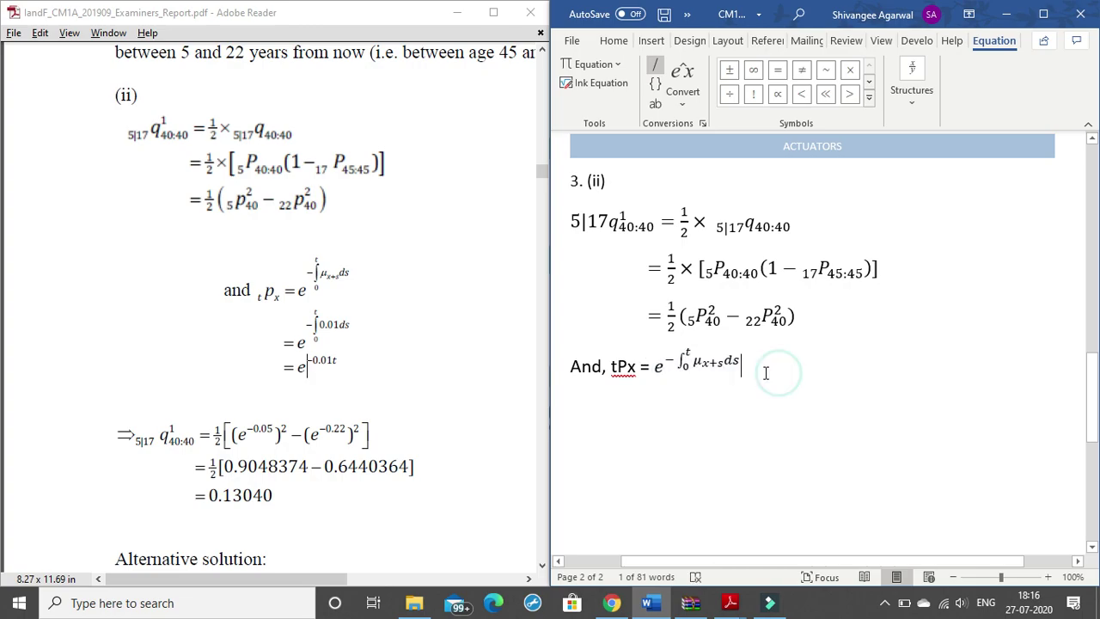
pyautogui.press('Return')
pyautogui.press('Tab')
pyautogui.press('Tab')
pyautogui.write('=')
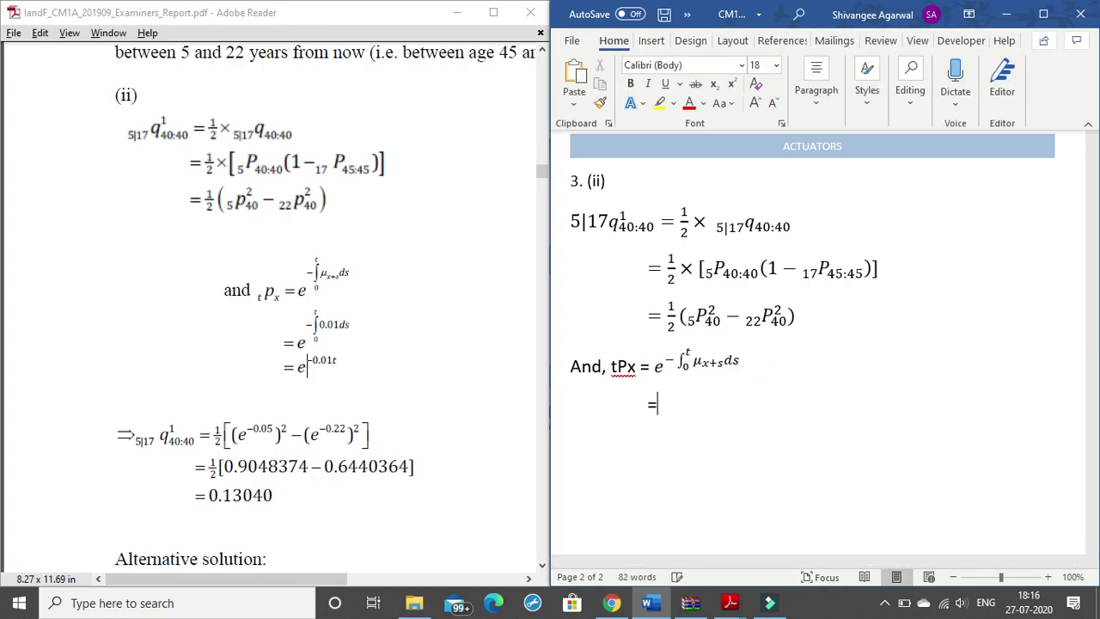
pyautogui.hotkey('ctrl', 'v')
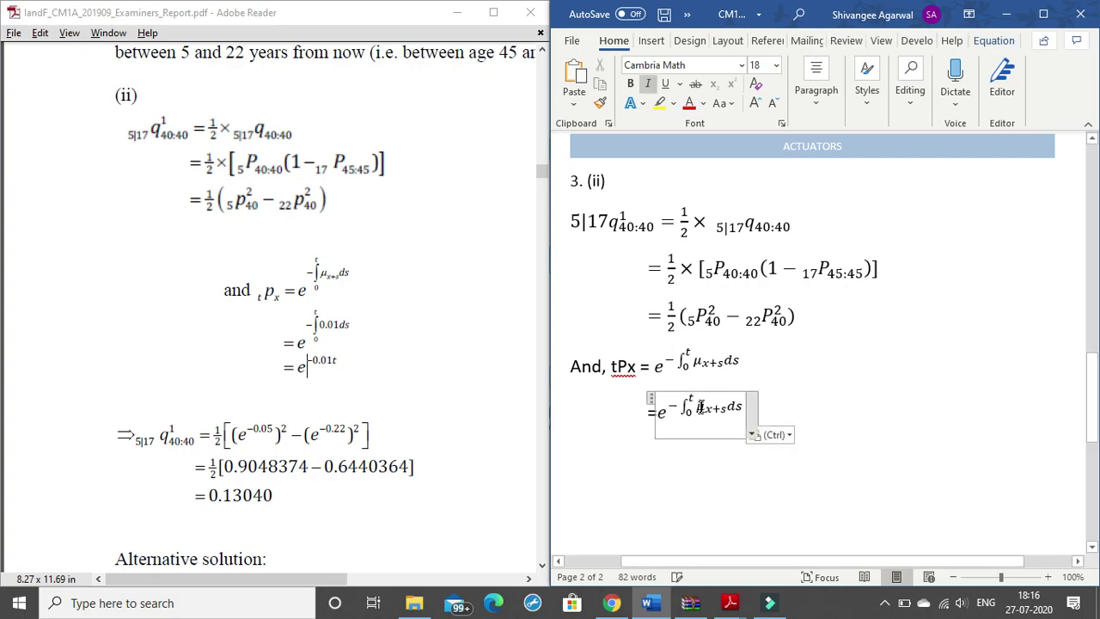
# Replace the μ subscript x+s term in the copied expression's integral with 0.01.
pyautogui.hotkey('shift', 'Home')
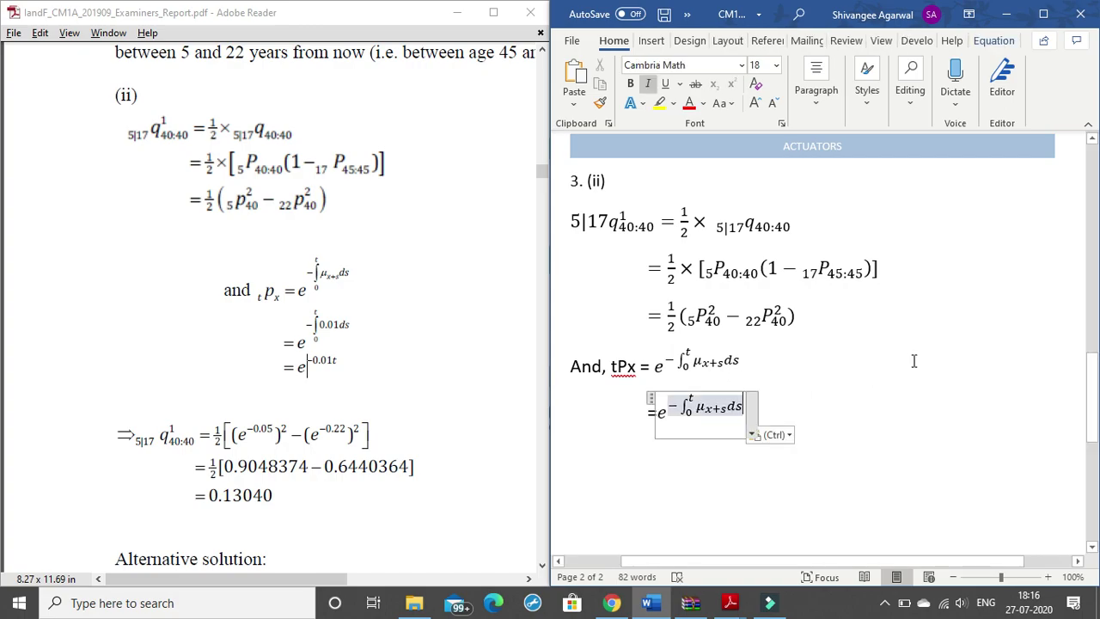
pyautogui.press('Left')
pyautogui.press('Left')
pyautogui.hotkey('shift', 'Left')
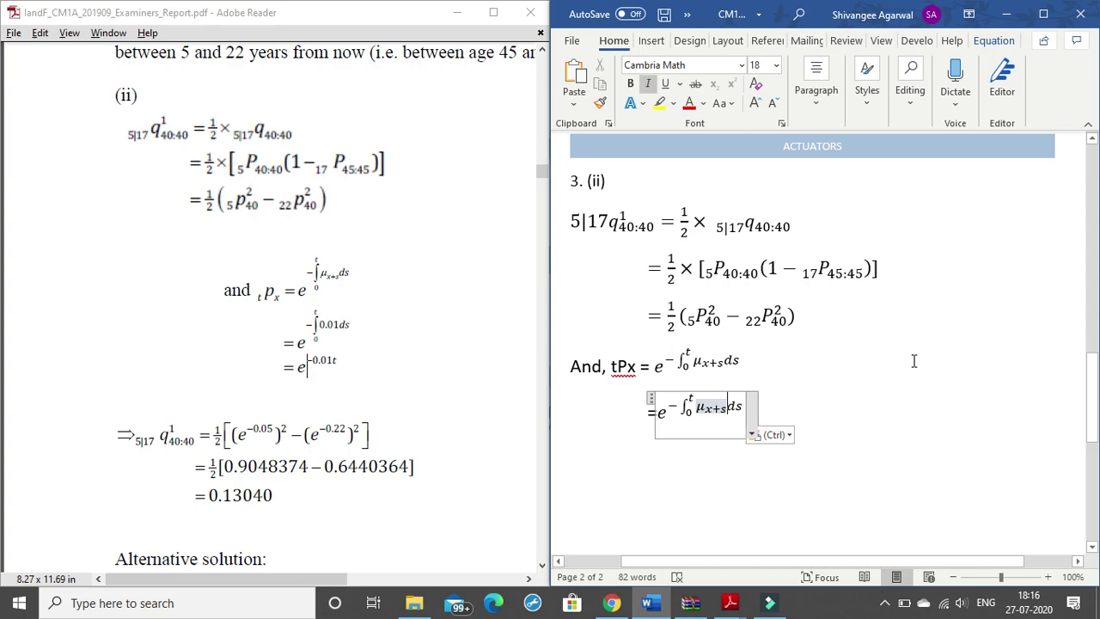
pyautogui.press('BackSpace')
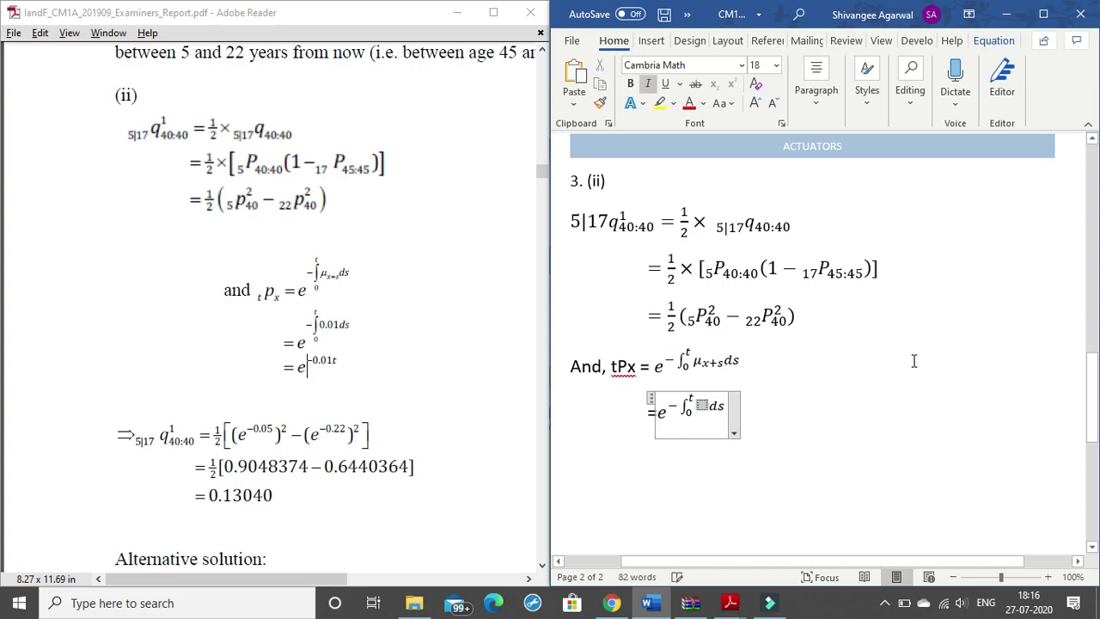
pyautogui.write('0.01')
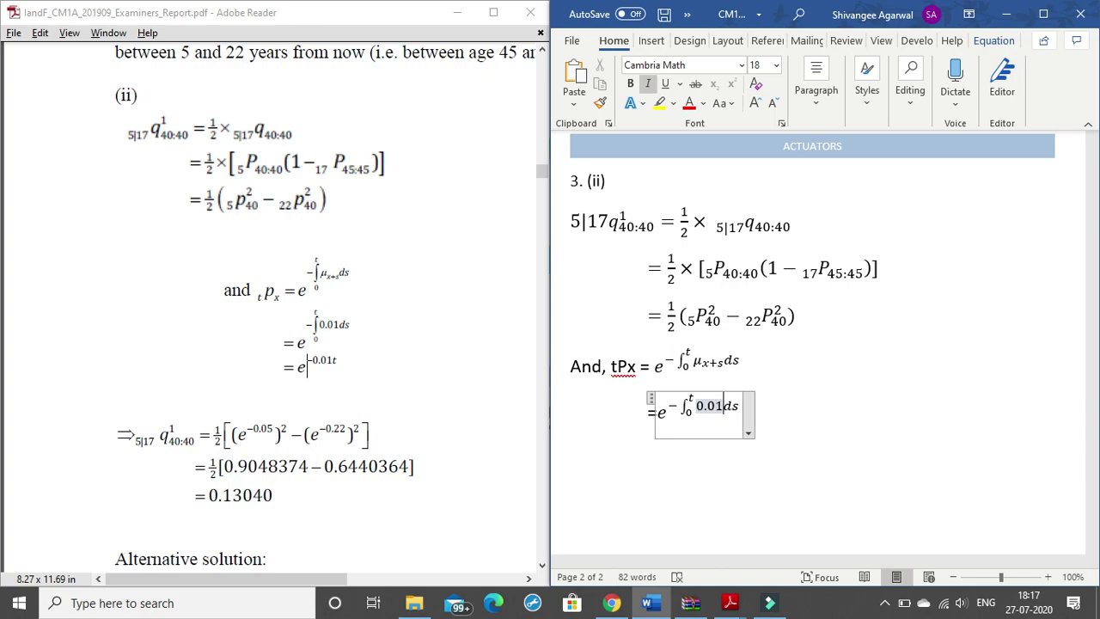
# Start a third line indented by two tab stops with an equals sign and paste the copied exponential expression after it.
pyautogui.click(812, 438)
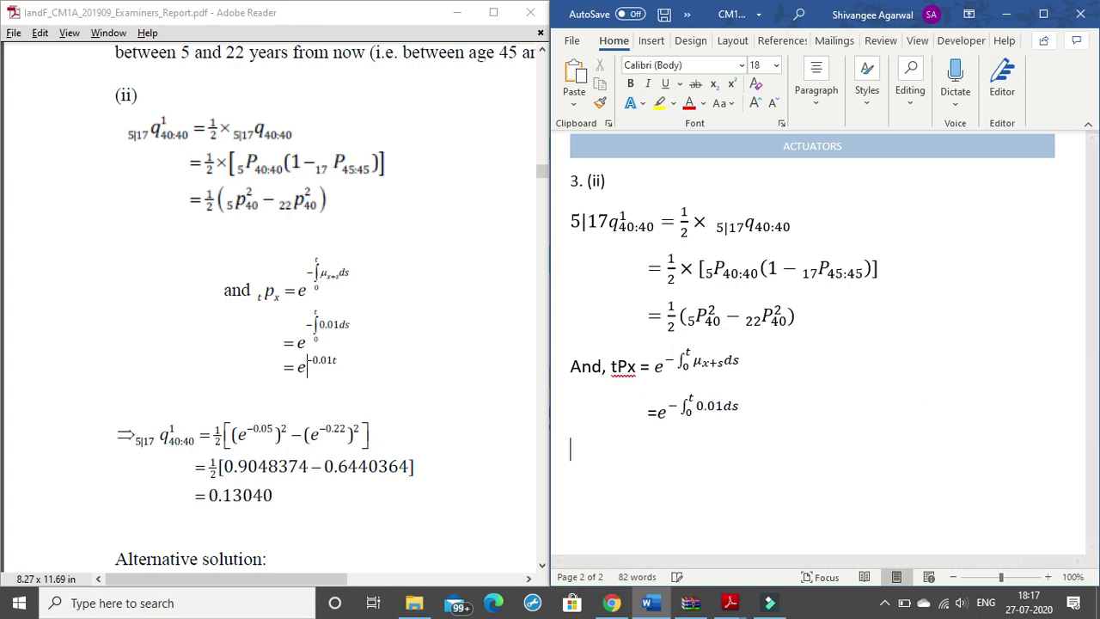
pyautogui.press('Tab')
pyautogui.press('Tab')
pyautogui.write('=')
pyautogui.hotkey('ctrl', 'v')
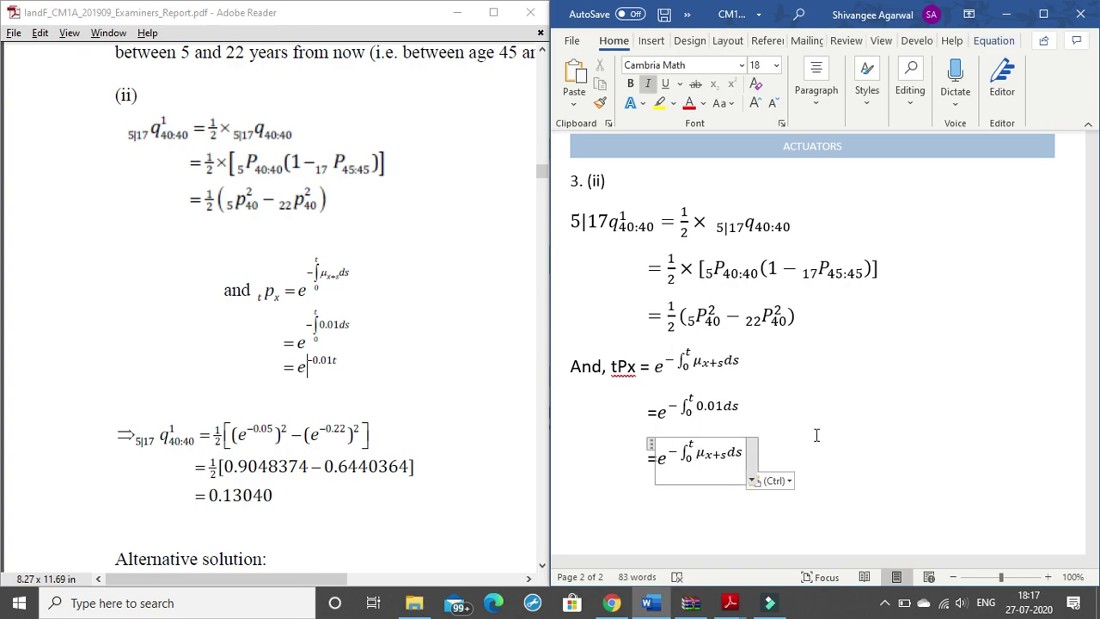
# Replace the integral in the third line's exponent with 0.01t, keeping the minus sign.
pyautogui.hotkey('shift', 'Home')
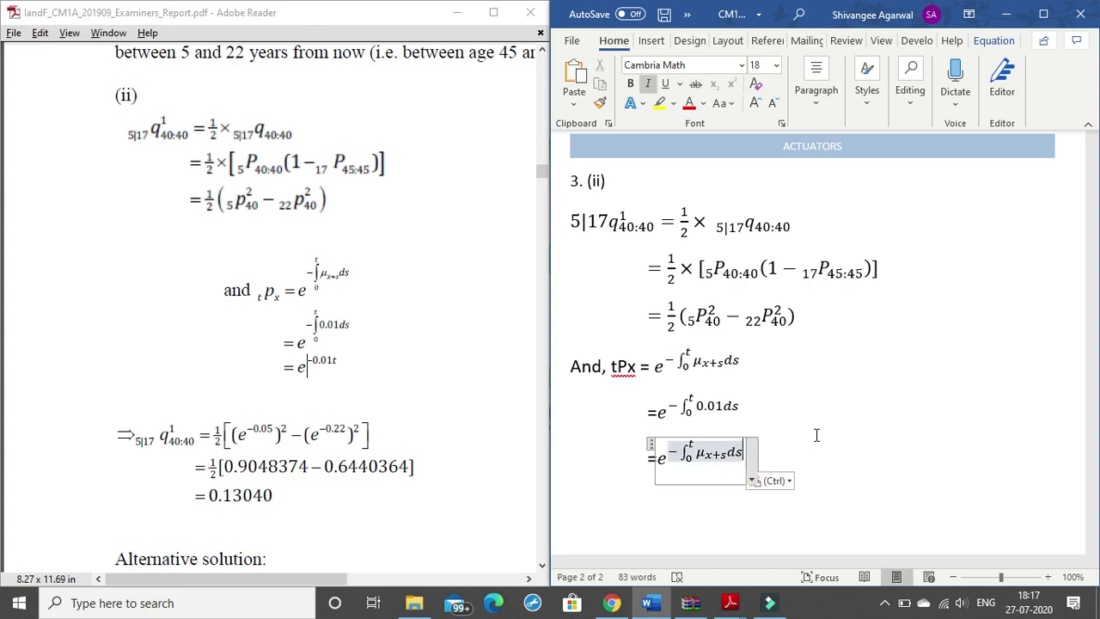
pyautogui.press('BackSpace')
pyautogui.press('BackSpace')
pyautogui.press('BackSpace')
pyautogui.press('BackSpace')
pyautogui.press('BackSpace')
pyautogui.press('BackSpace')
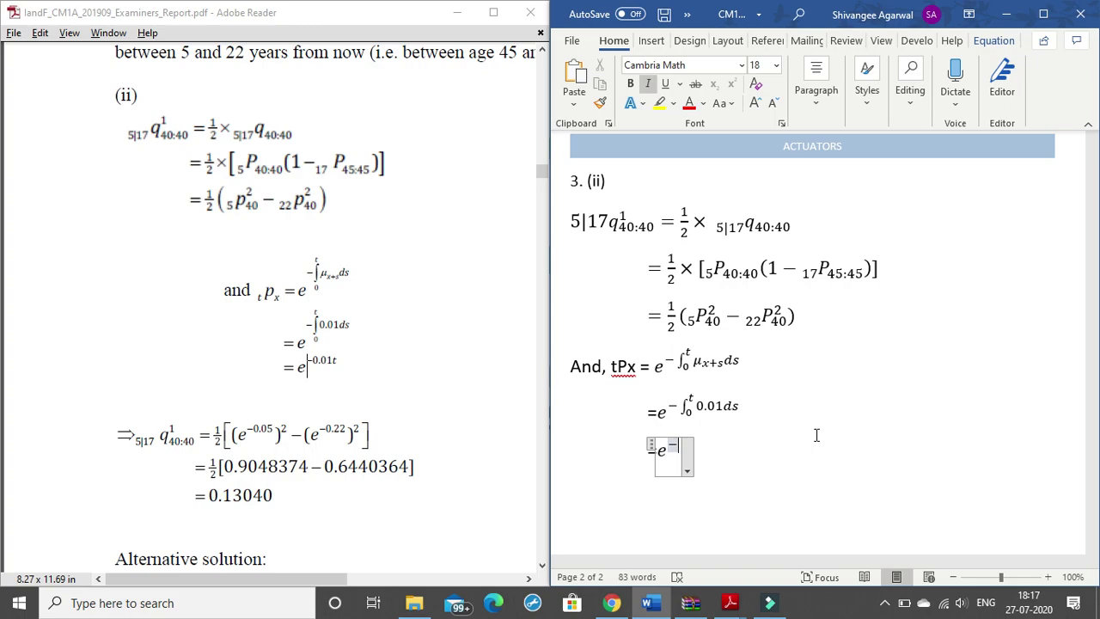
pyautogui.write('0.01t')
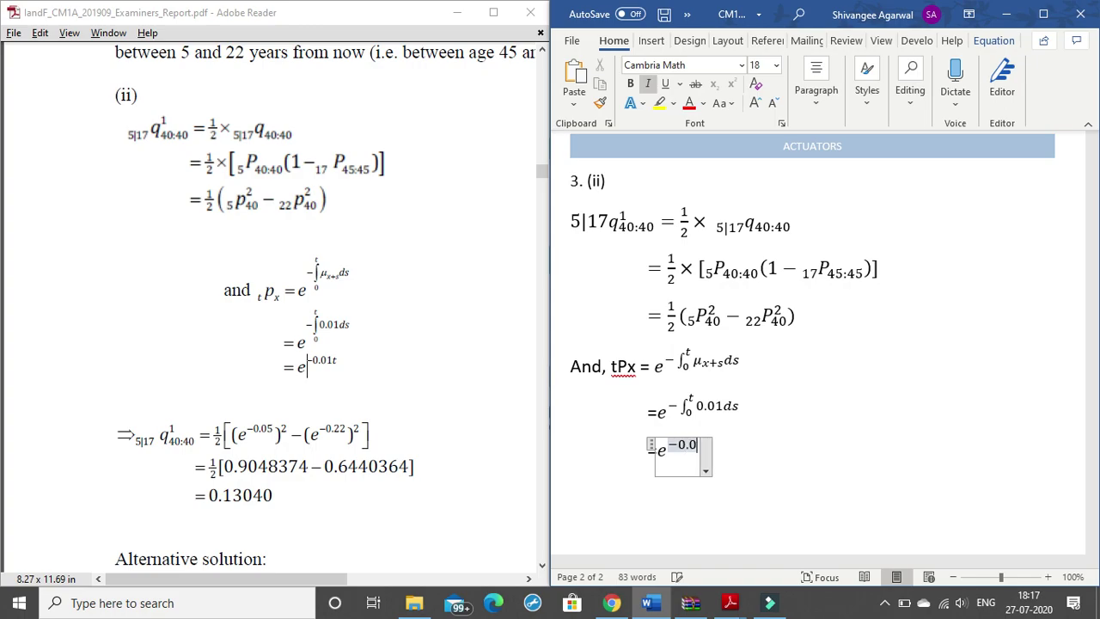
pyautogui.click(832, 448)
# Copy the first equation's left-hand side, 5|17q with superscript 1 and subscript 40:40, onto a new line below the exponential lines.
pyautogui.press('Return')
pyautogui.scroll(-1, 773, 410)
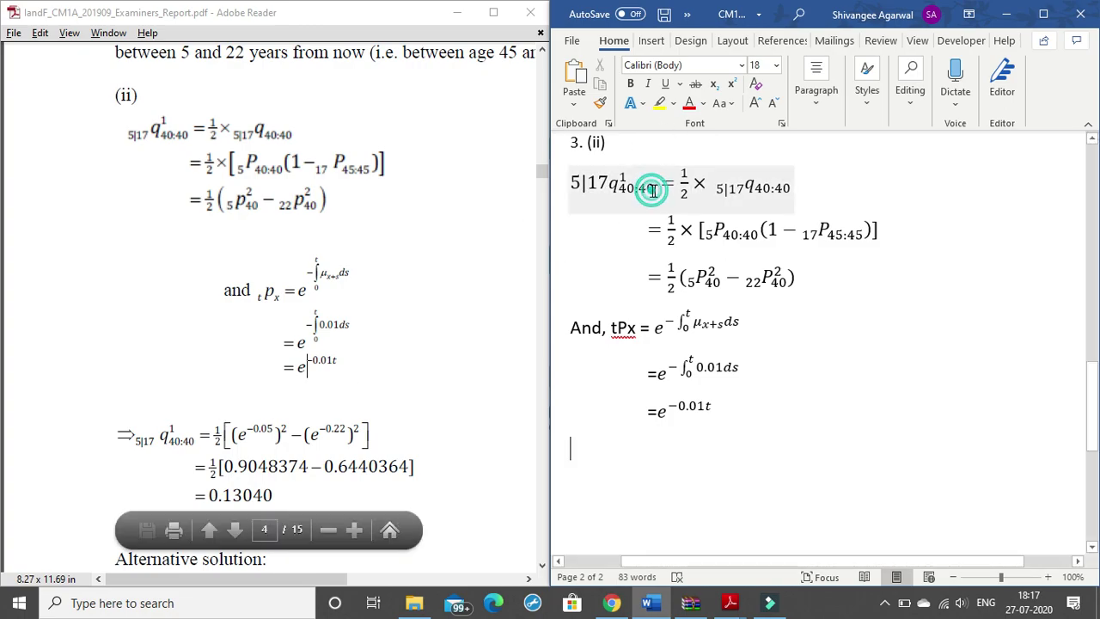
pyautogui.moveTo(639, 184); pyautogui.dragTo(569, 190)
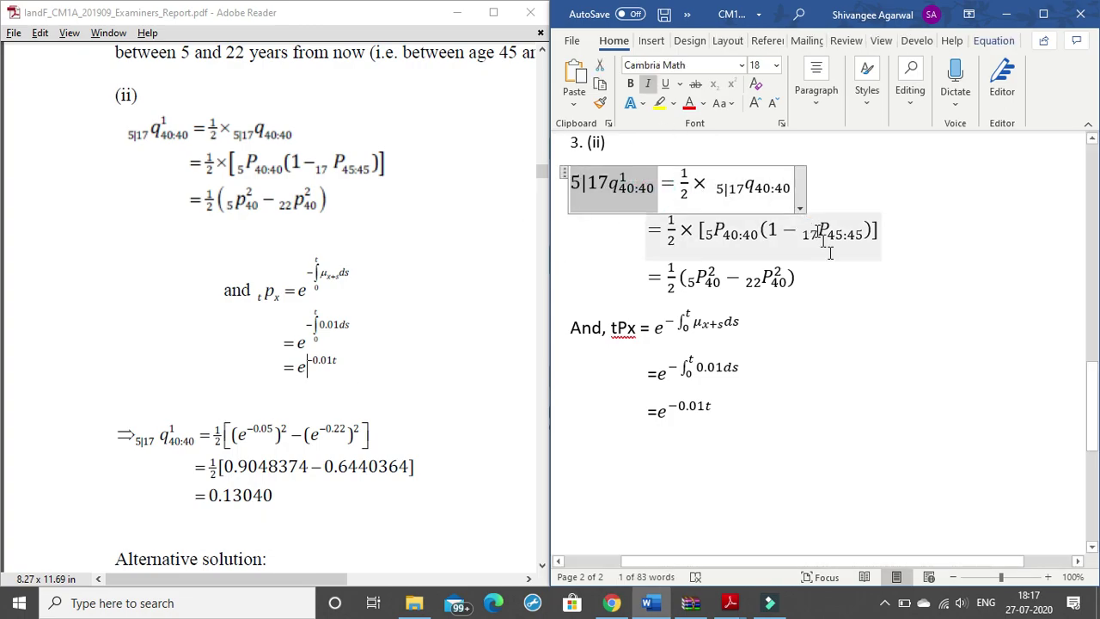
pyautogui.click(745, 442)
pyautogui.hotkey('ctrl', 'v')
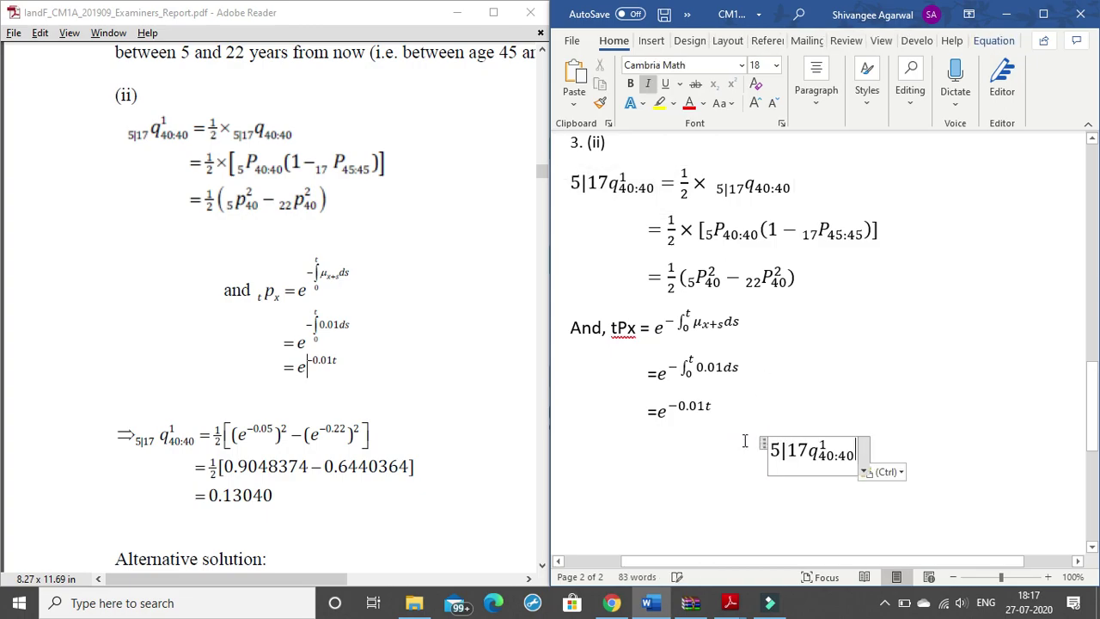
pyautogui.click(832, 448)
pyautogui.click(855, 450)
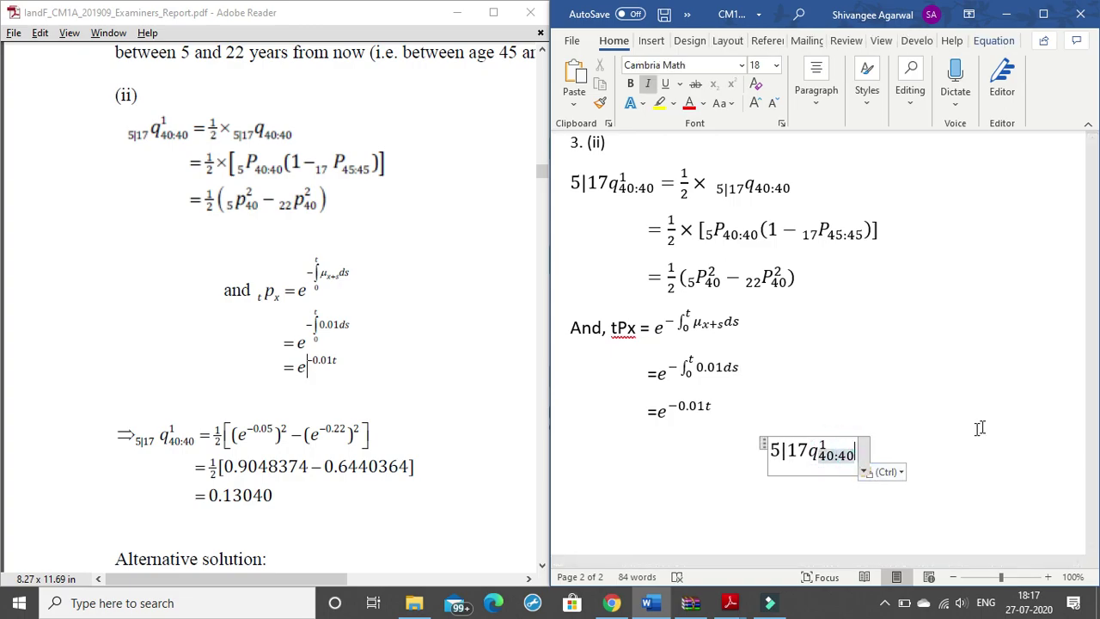
# Continue the copied 5|17q line with an equals sign placed inside the equation, keeping the line at the left margin.
pyautogui.press('Up')
pyautogui.press('Right')
pyautogui.press('Right')
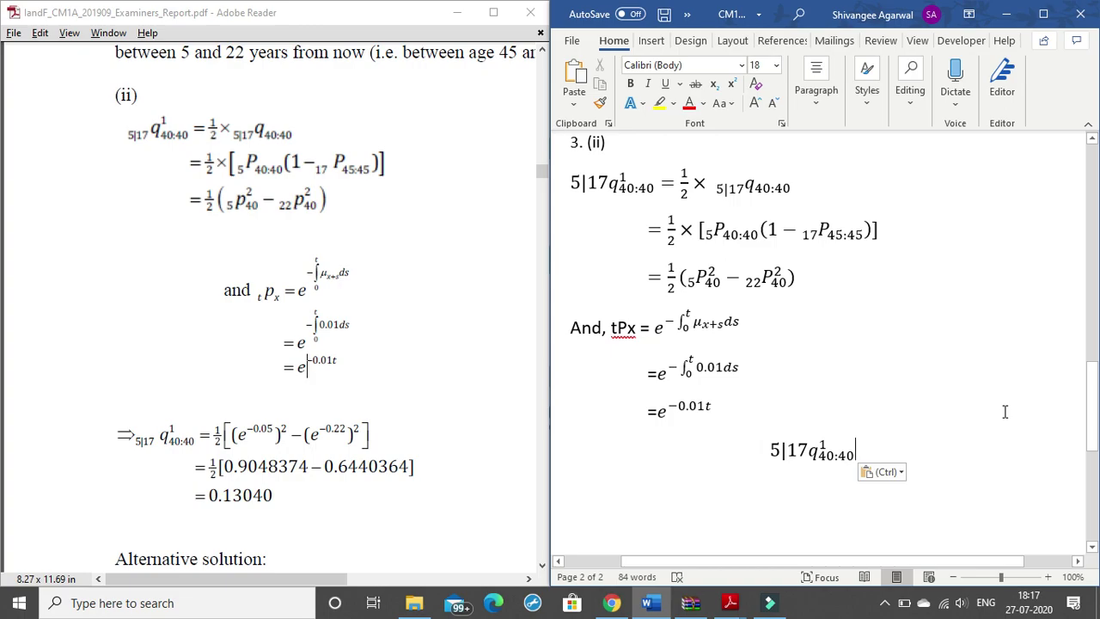
pyautogui.write('=')
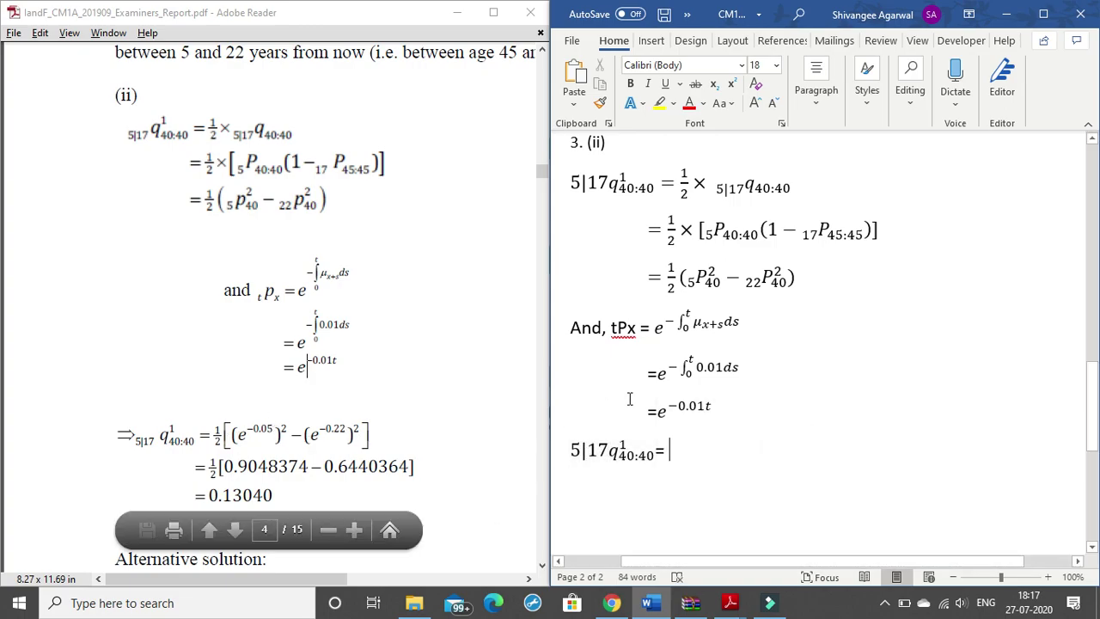
pyautogui.write('/')
pyautogui.press('BackSpace')
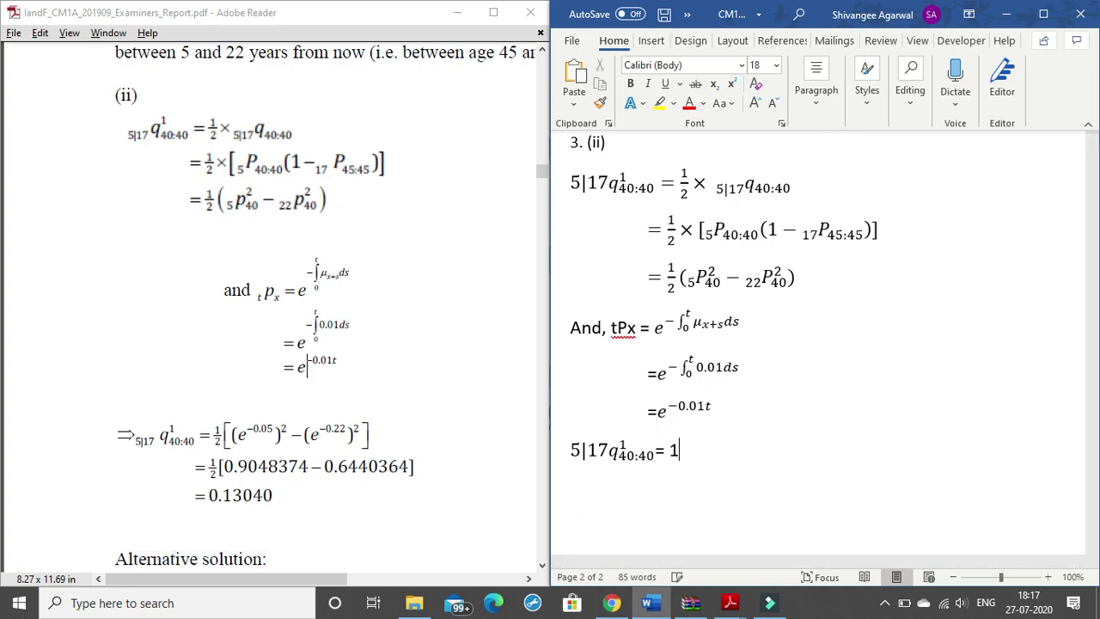
pyautogui.press('BackSpace')
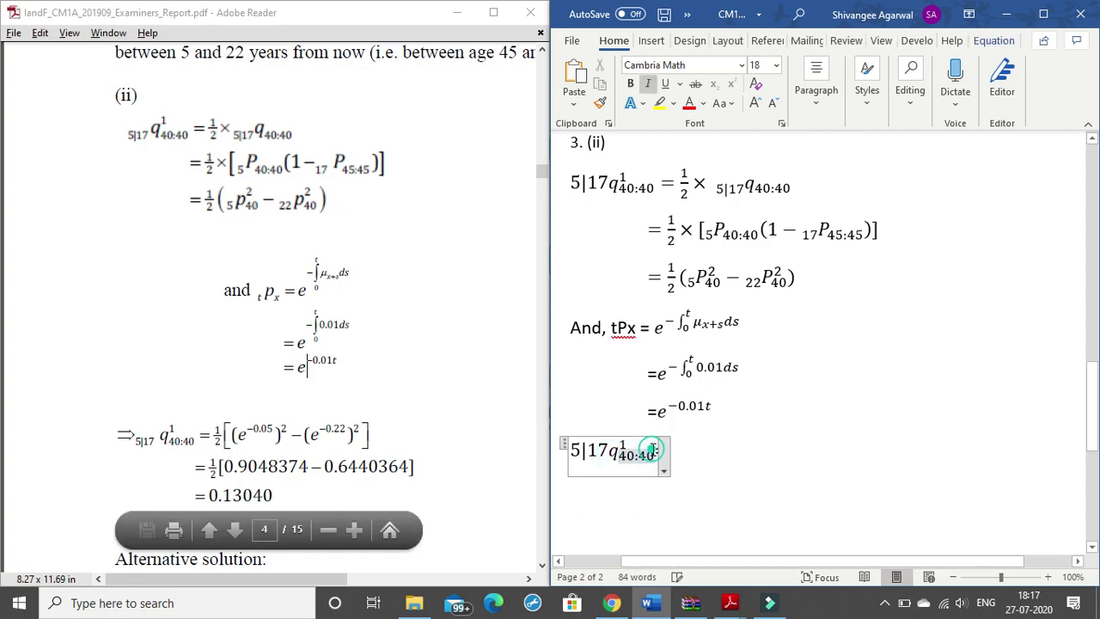
pyautogui.press('Right')
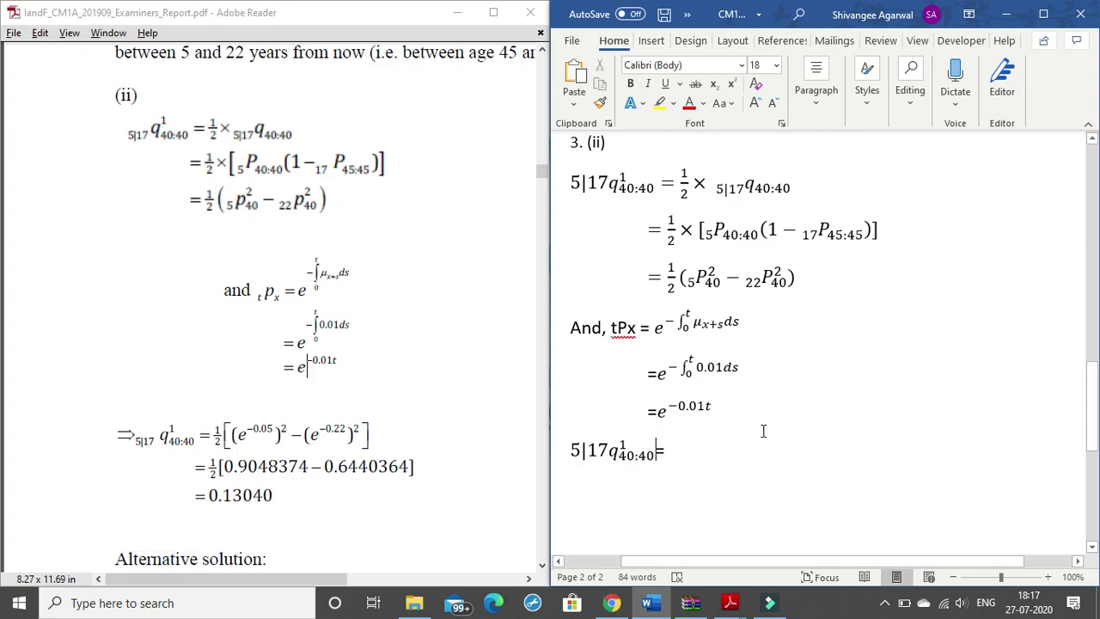
pyautogui.write('=')
pyautogui.press('BackSpace')
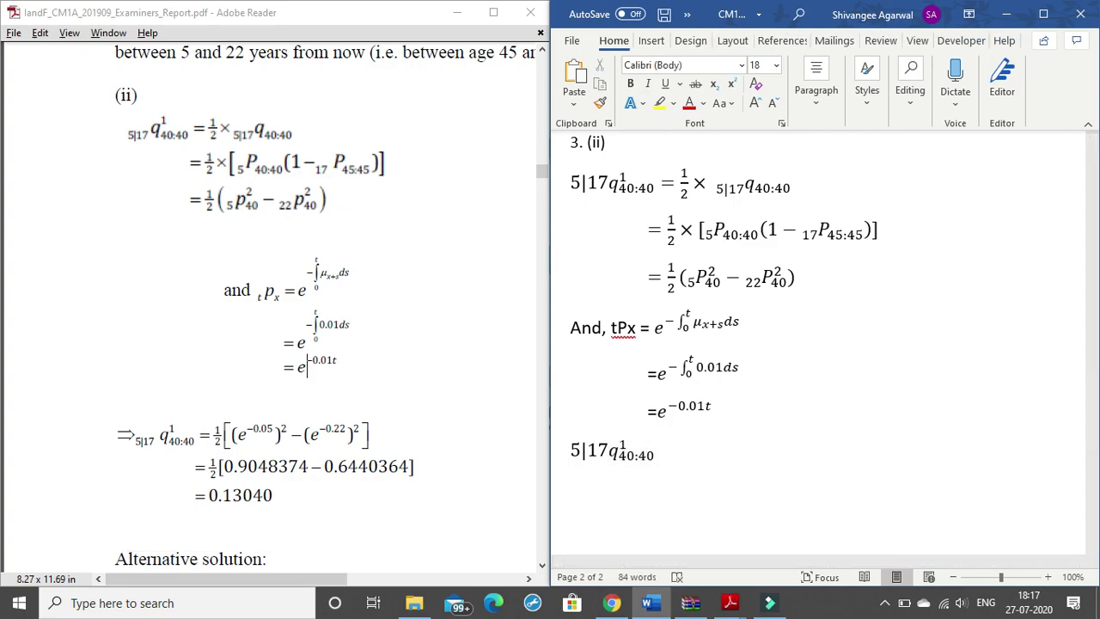
pyautogui.press('Left')
pyautogui.write('=')
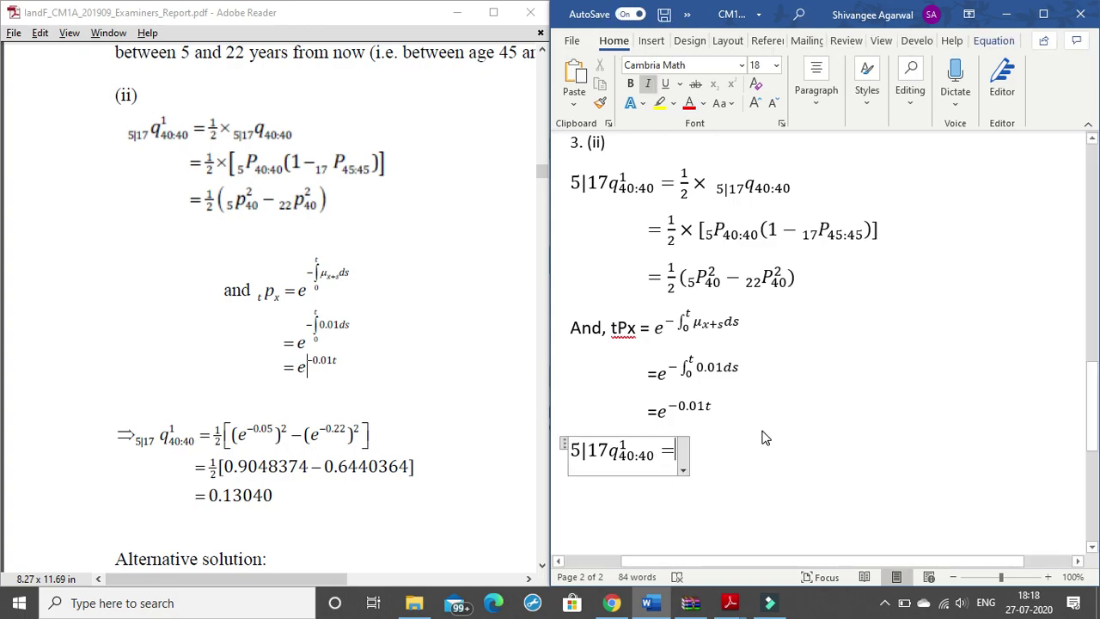
# Dismiss the AutoSave dialog and return to the end of the unfinished equation after its equals sign.
pyautogui.press('super+v')
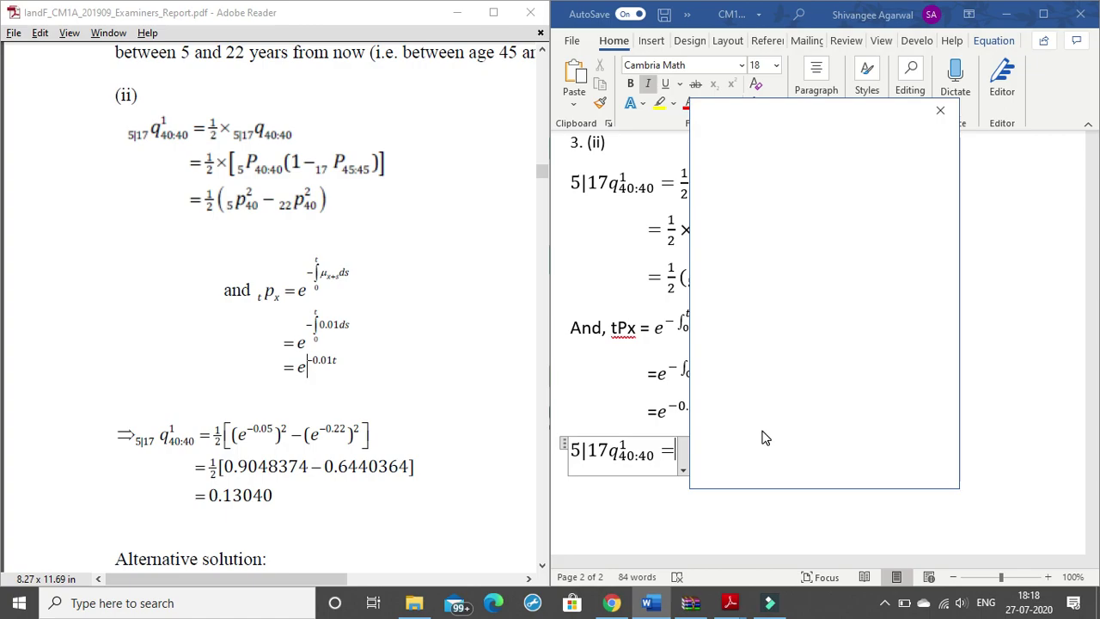
pyautogui.click(942, 112)
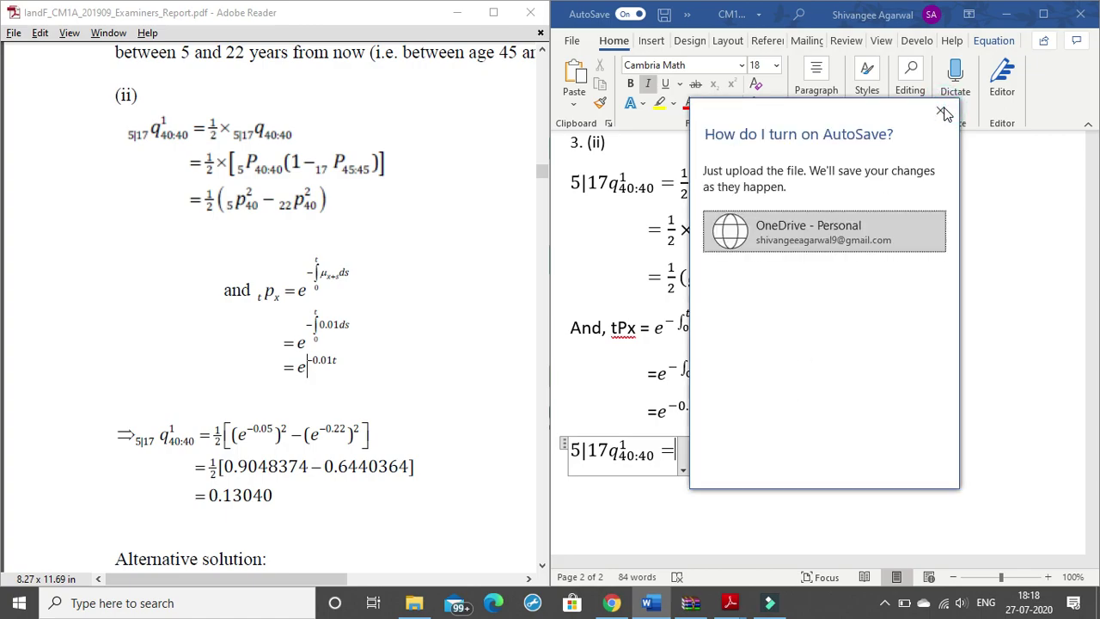
pyautogui.click(939, 113)
pyautogui.click(940, 112)
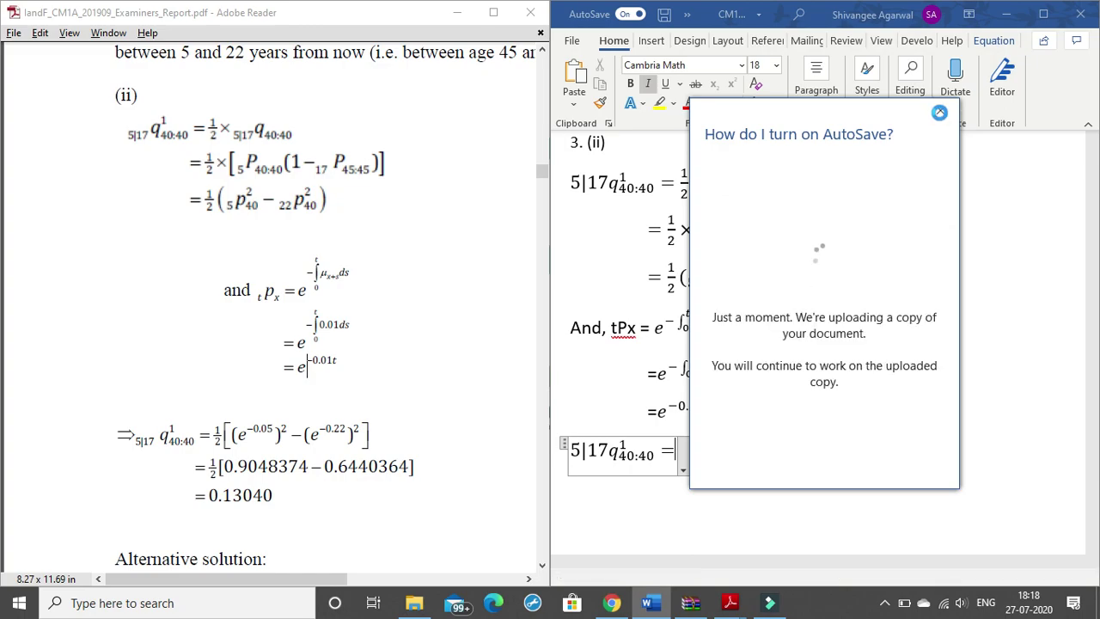
pyautogui.click(939, 112)
pyautogui.click(940, 114)
pyautogui.click(941, 115)
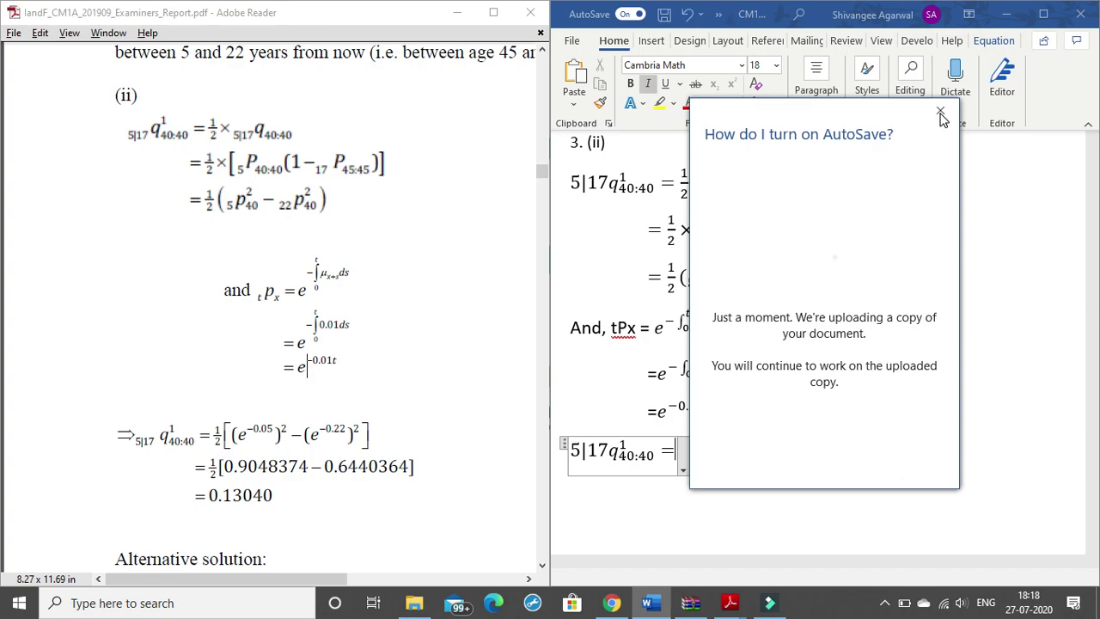
pyautogui.click(941, 115)
pyautogui.click(955, 103)
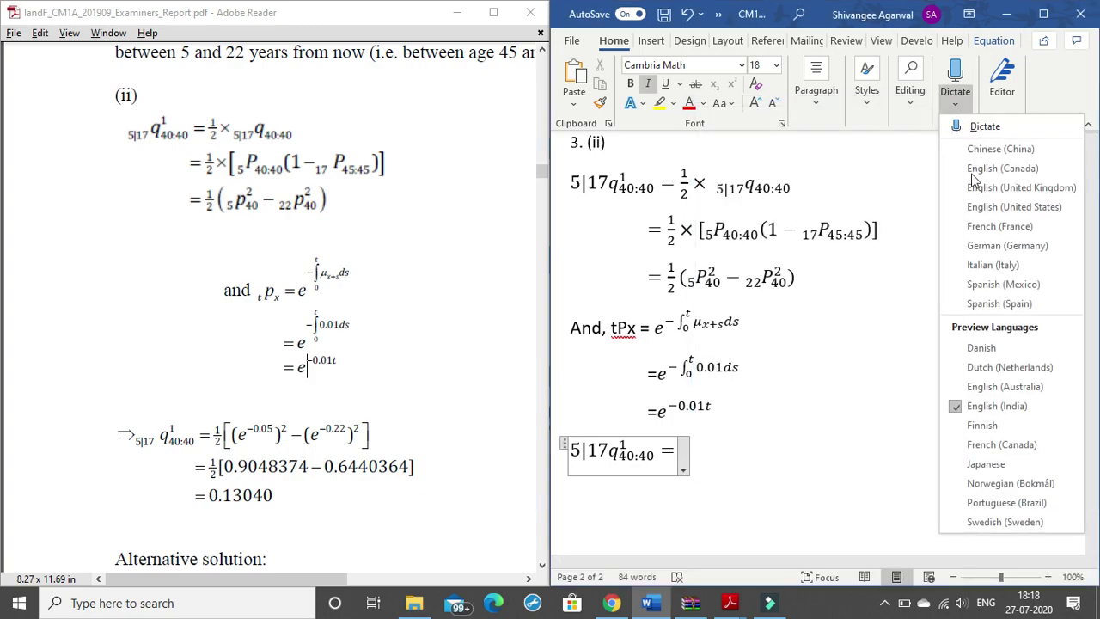
pyautogui.click(676, 452)
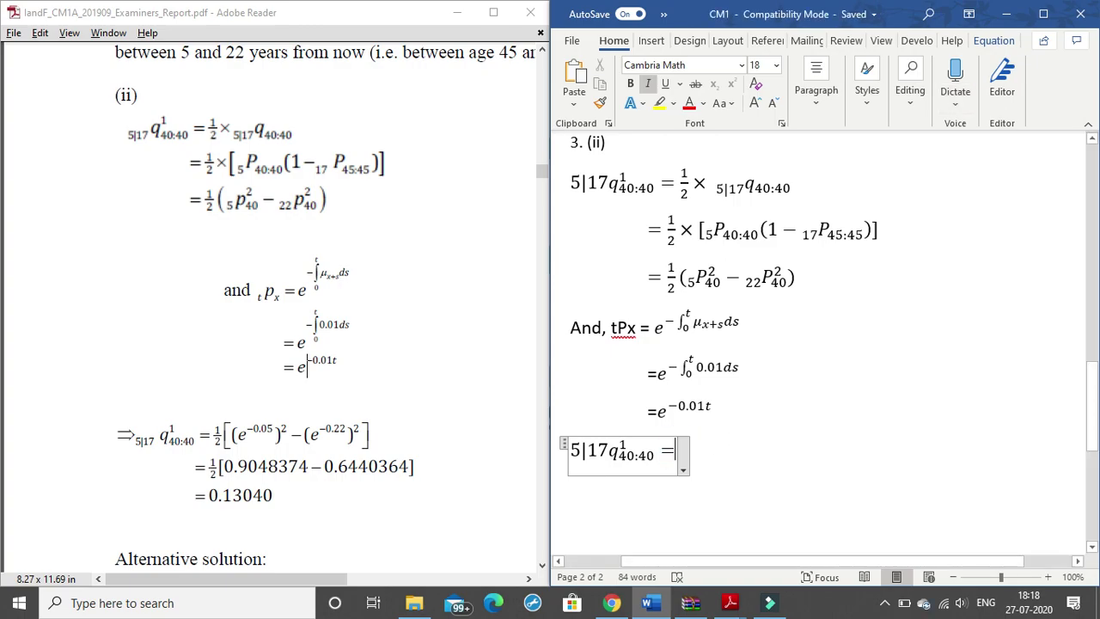
# Enter the fraction 1/2, an opening square bracket, (e^-0.05)^2 and a minus sign after the equals sign.
pyautogui.write('1/2 ')
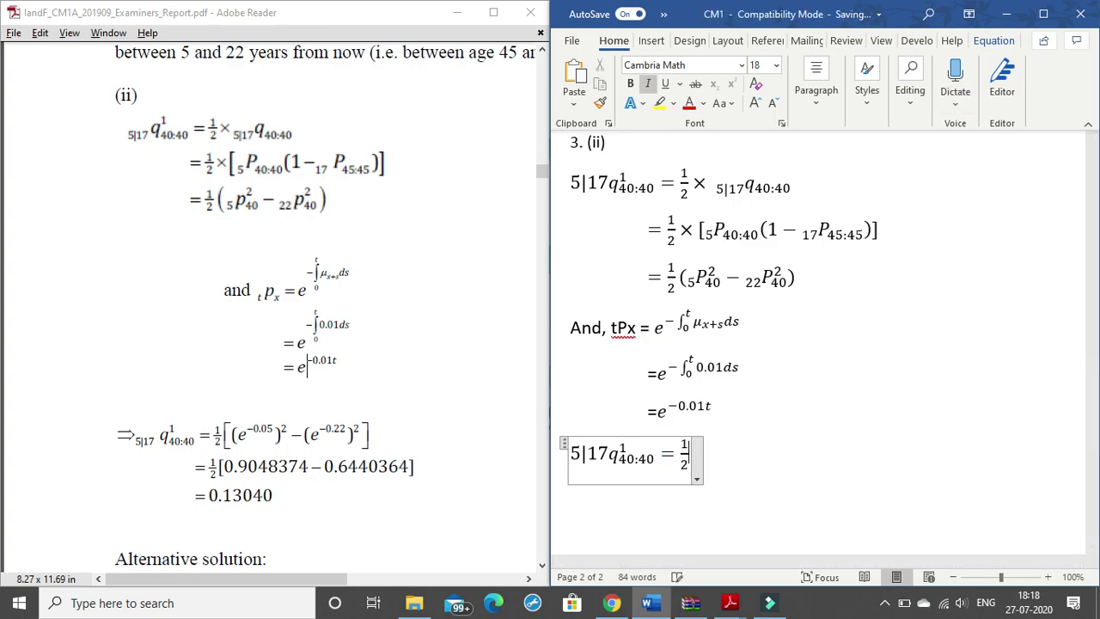
pyautogui.write('[')
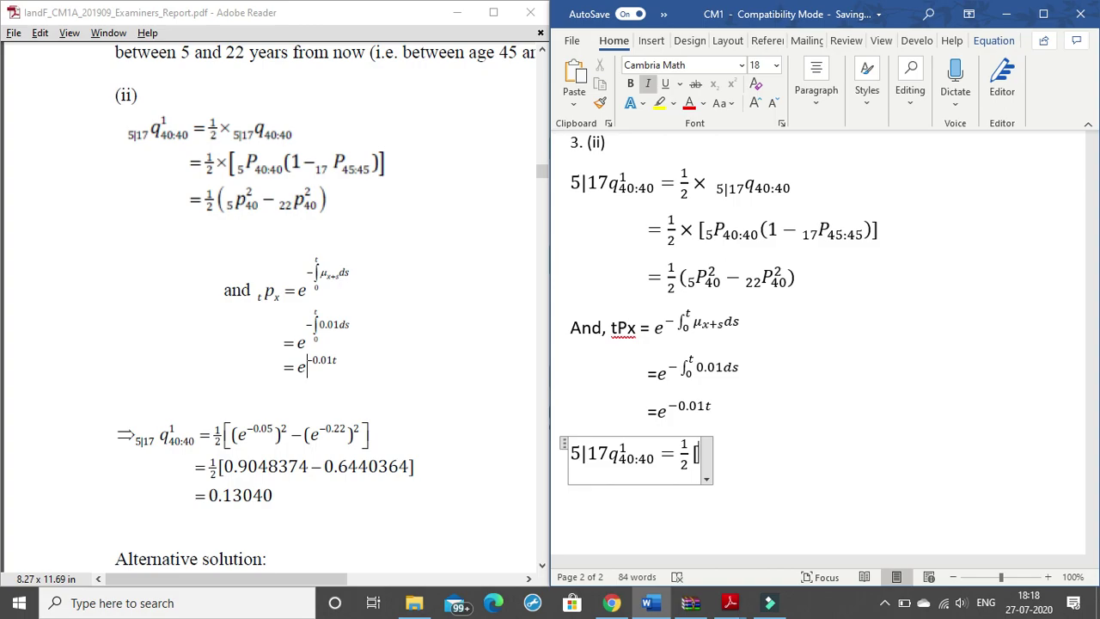
pyautogui.write('(')
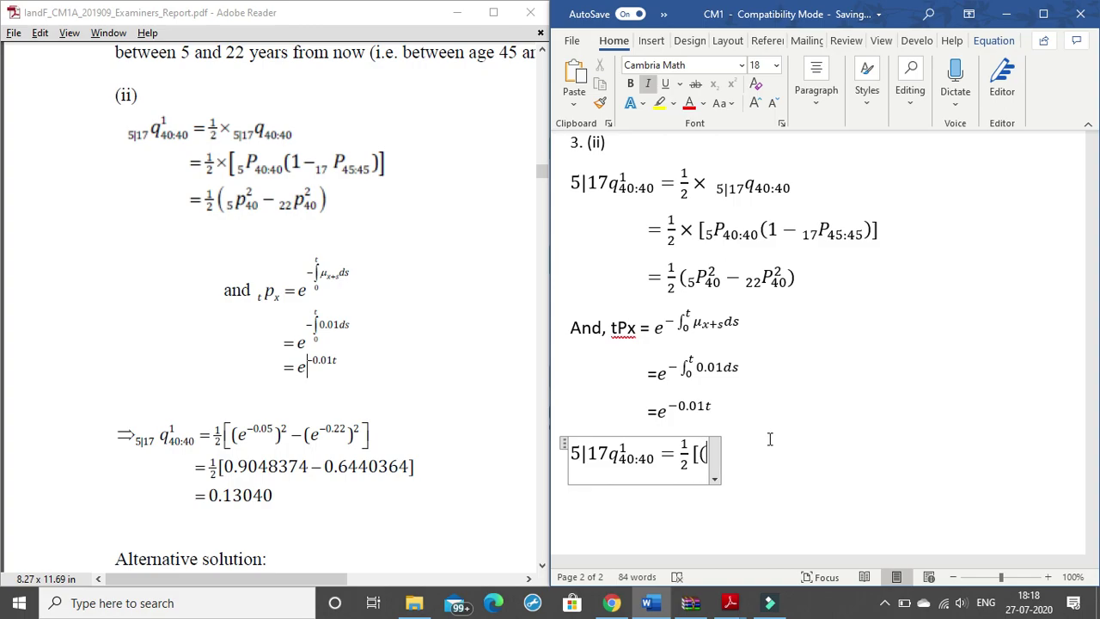
pyautogui.write('E')
pyautogui.press('BackSpace')
pyautogui.write('e^')
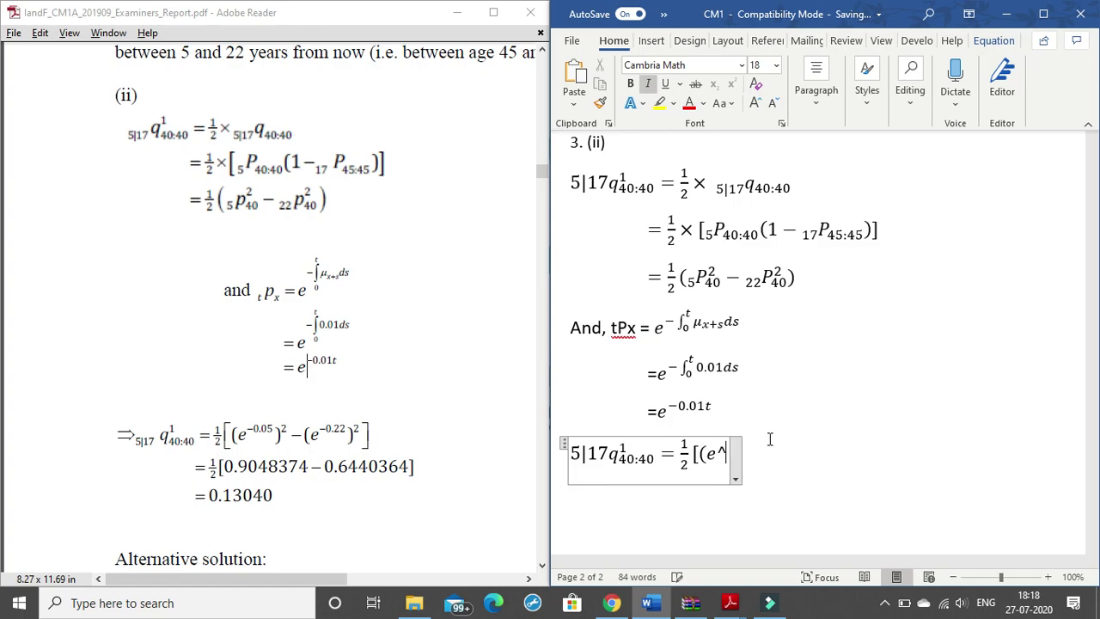
pyautogui.write('-0.0')
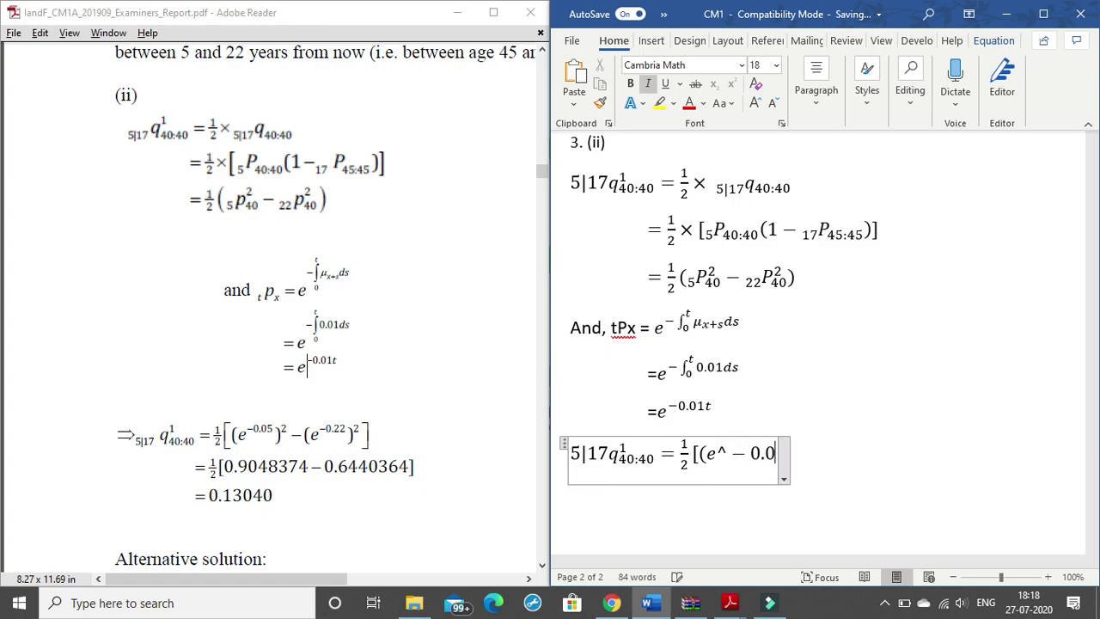
pyautogui.write('5')
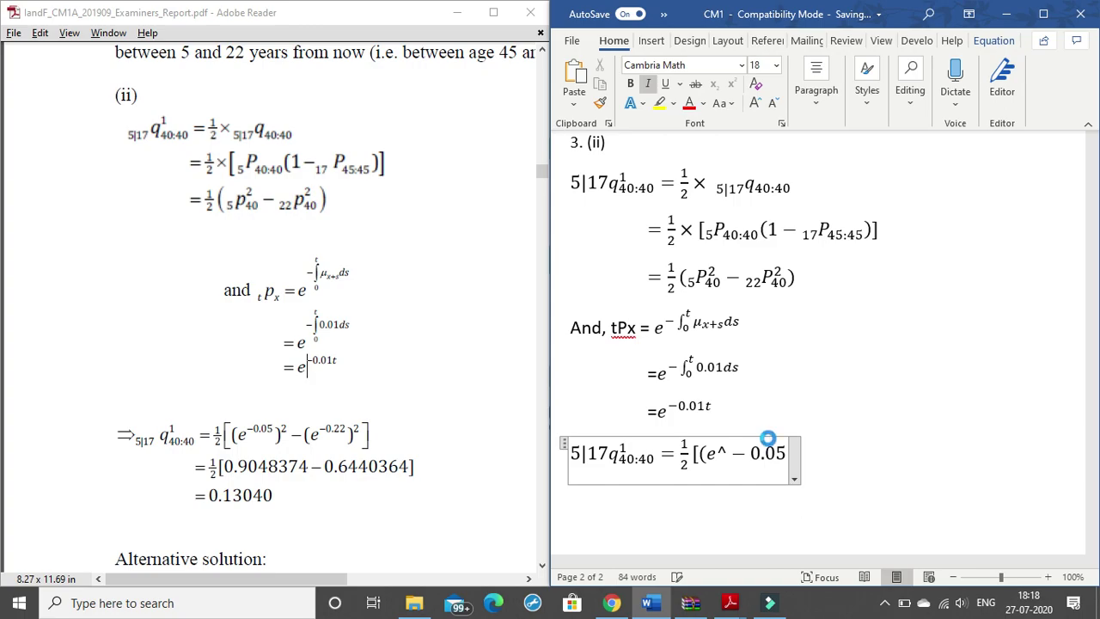
pyautogui.write(')^')
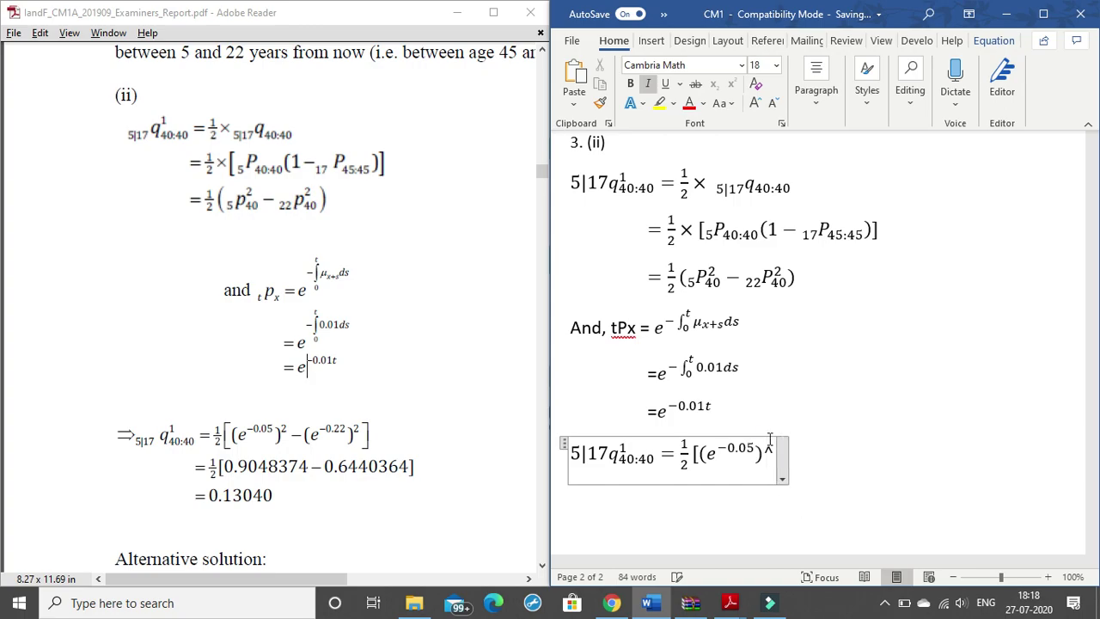
pyautogui.write('2')
pyautogui.write('-')
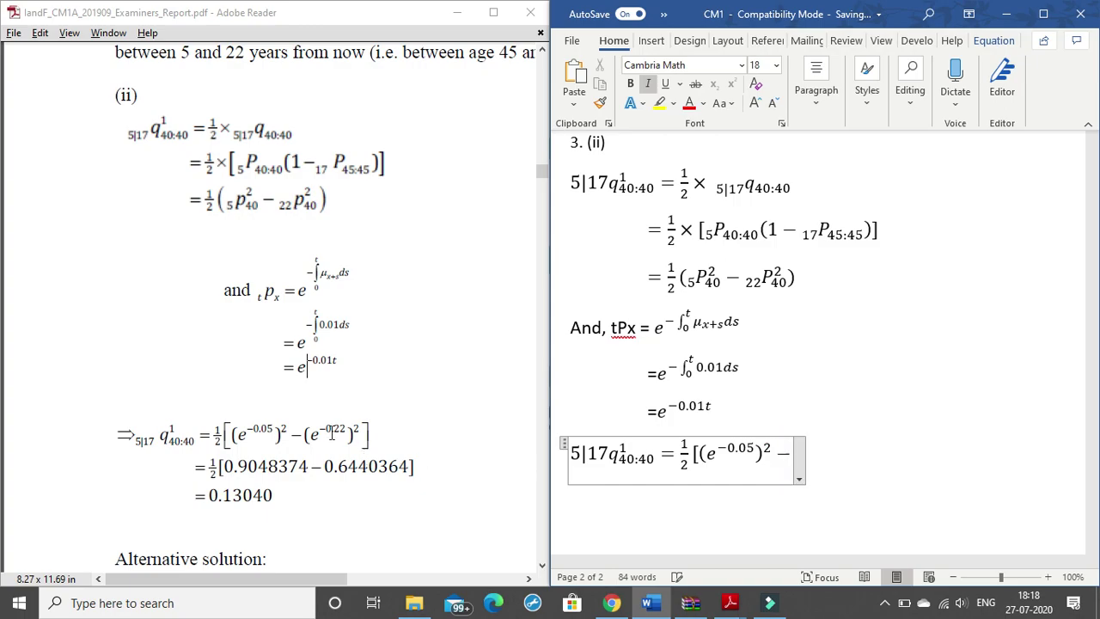
# Copy the (e^-0.05)^2 term after the minus sign, change the copy's exponent to -0.22, and close the square bracket.
pyautogui.moveTo(772, 446); pyautogui.dragTo(712, 448)
pyautogui.hotkey('ctrl', 'c')
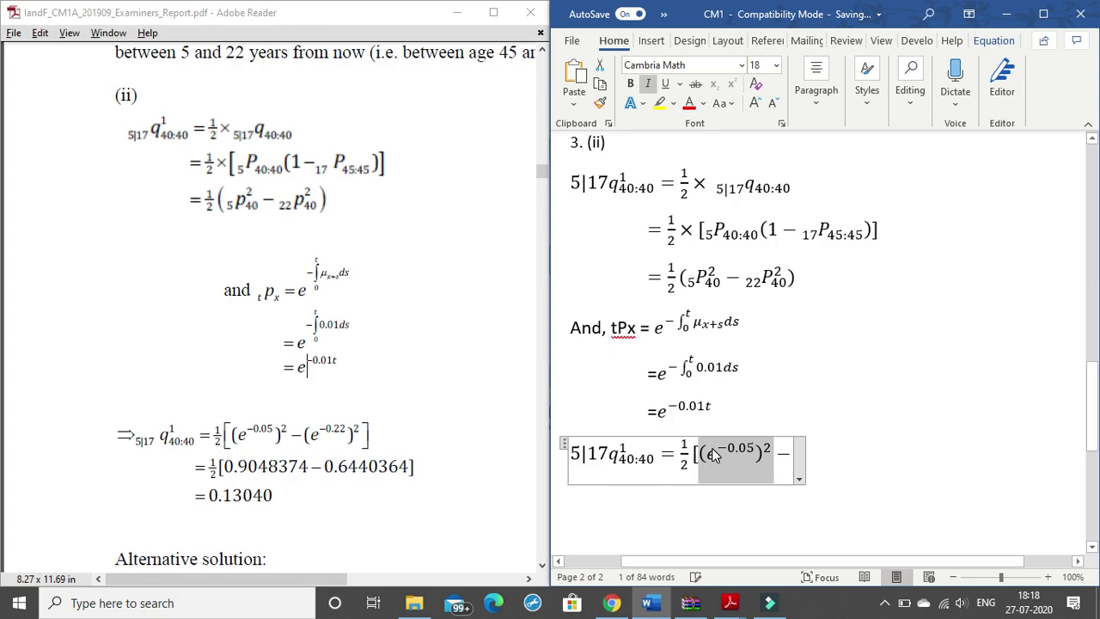
pyautogui.click(790, 451)
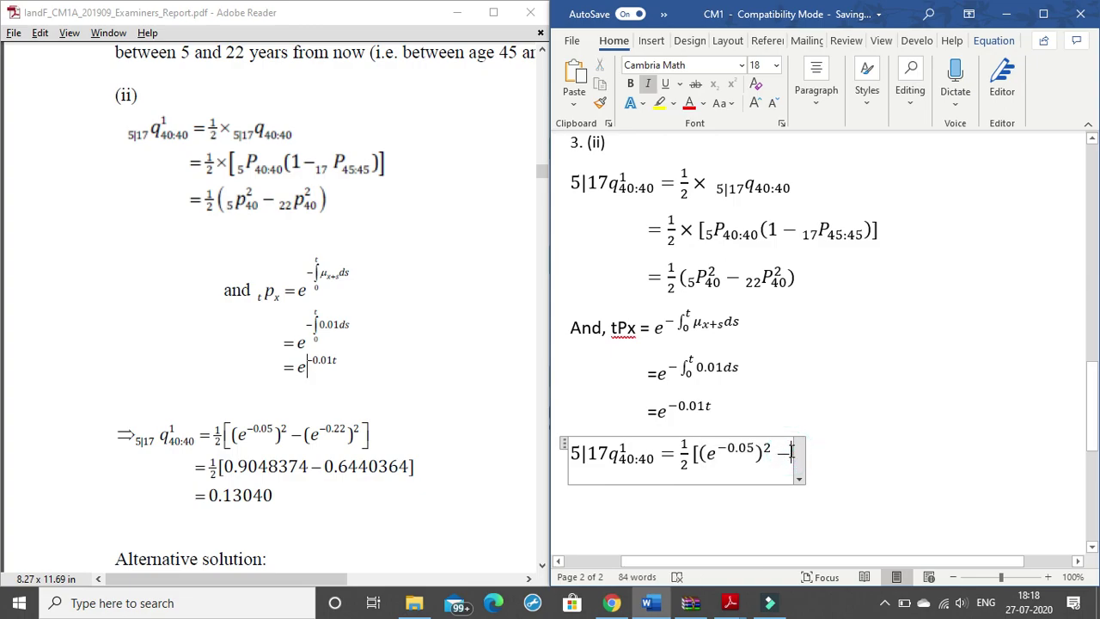
pyautogui.hotkey('ctrl', 'v')
pyautogui.moveTo(815, 448); pyautogui.dragTo(852, 451)
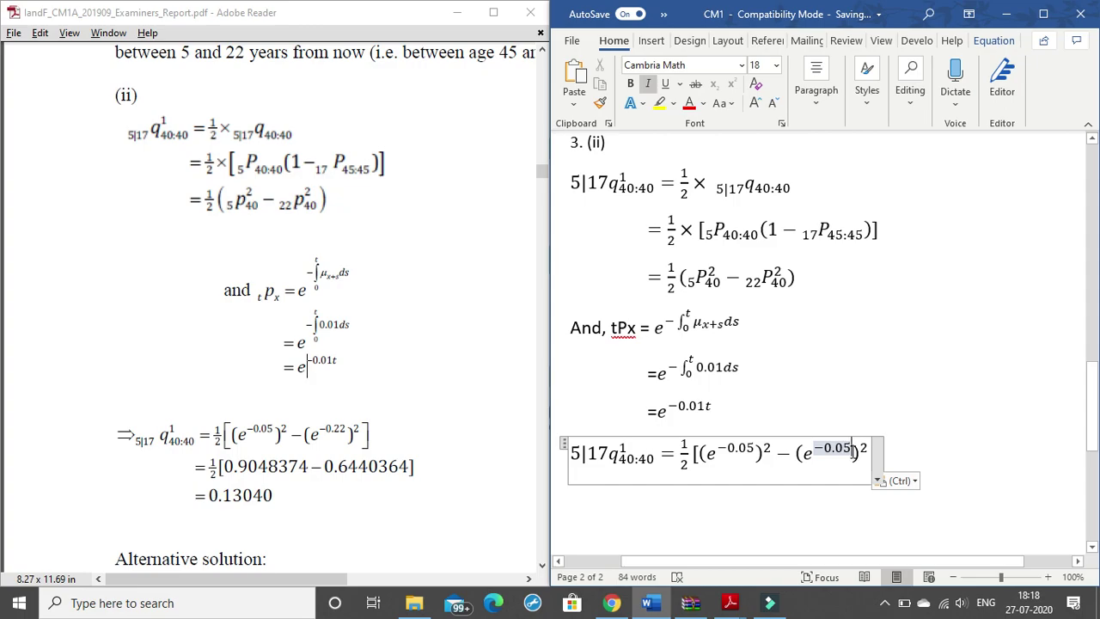
pyautogui.press('BackSpace')
pyautogui.press('BackSpace')
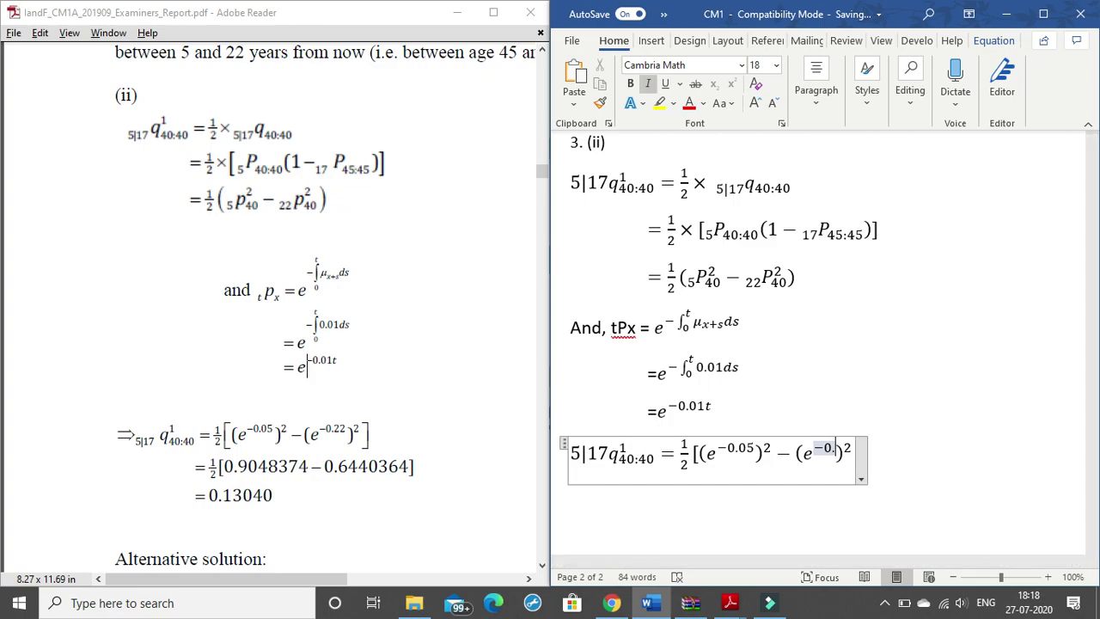
pyautogui.write('22')
pyautogui.press('End')
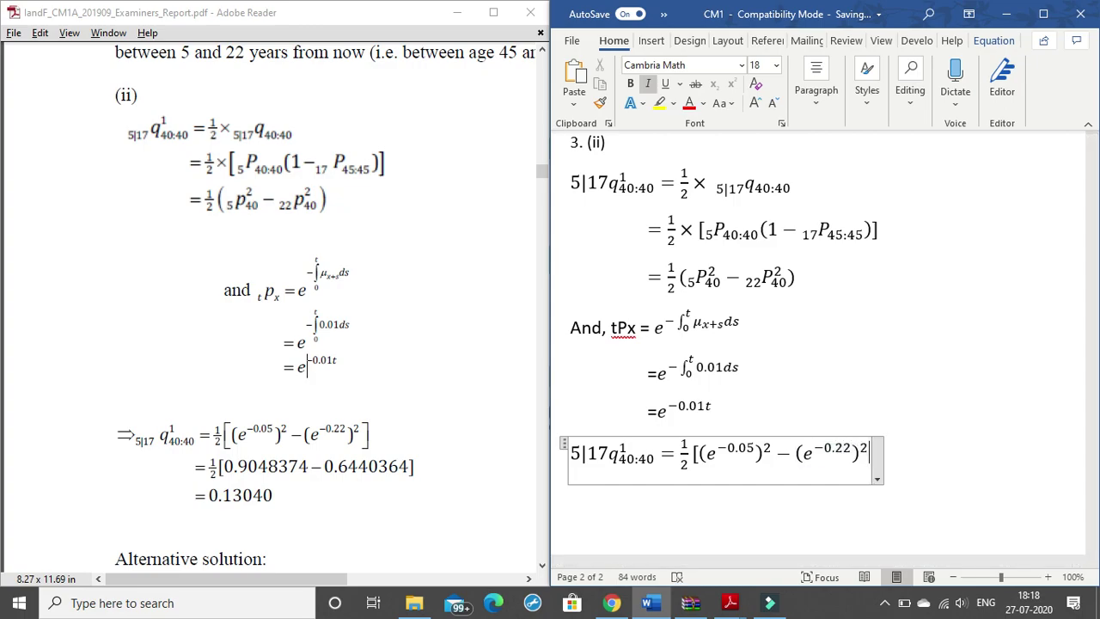
pyautogui.write(']')
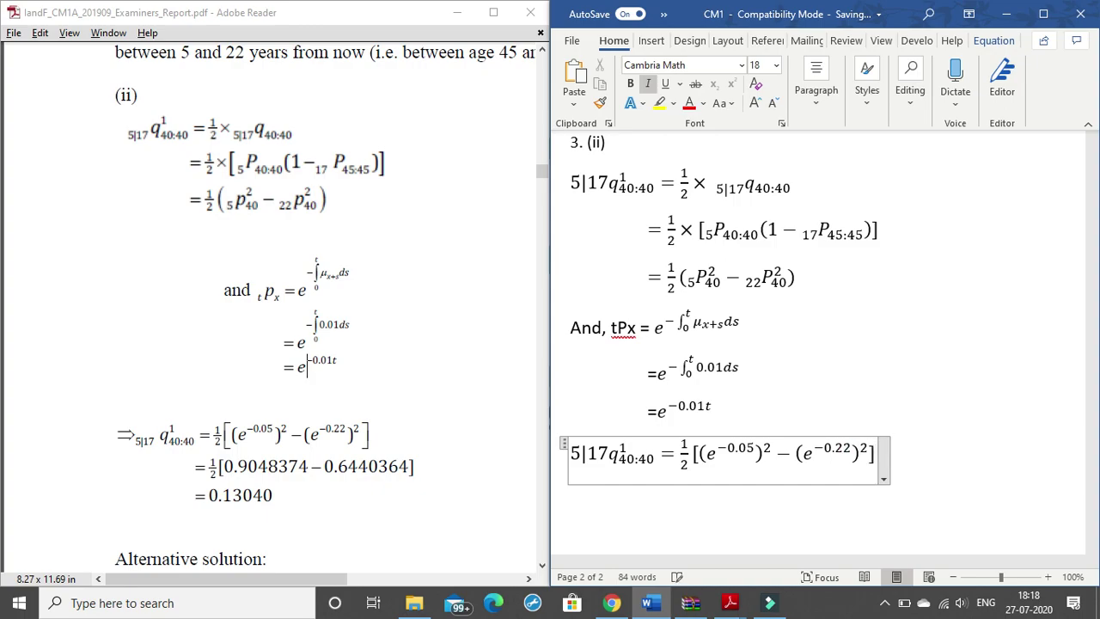
# End the completed equation line and change the equation back to inline format.
pyautogui.press('Right')
pyautogui.press('Return')
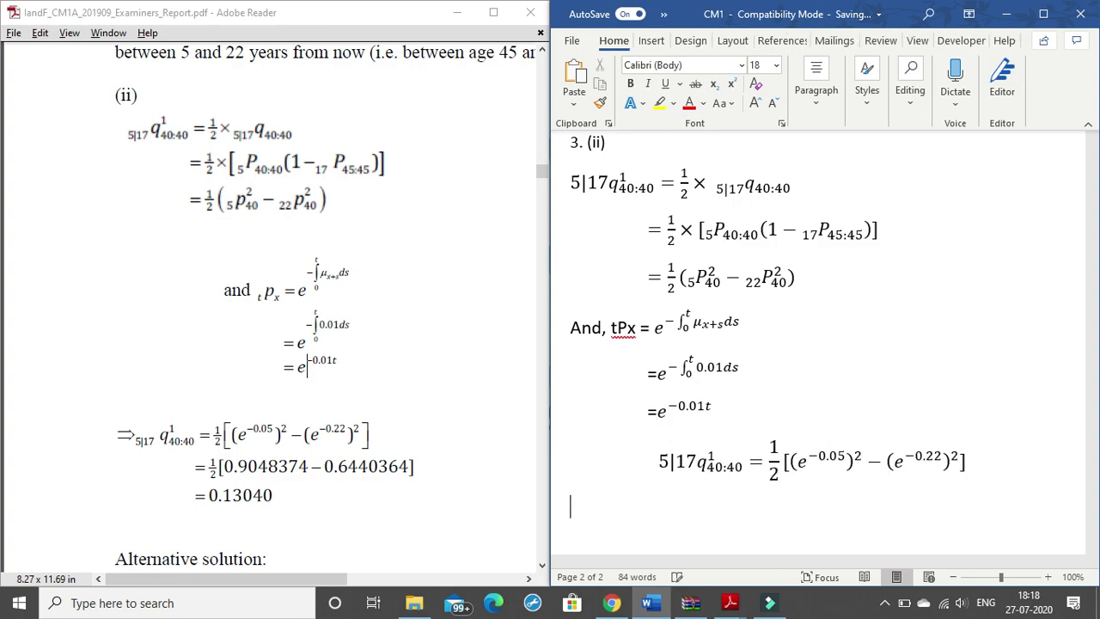
pyautogui.click(936, 464)
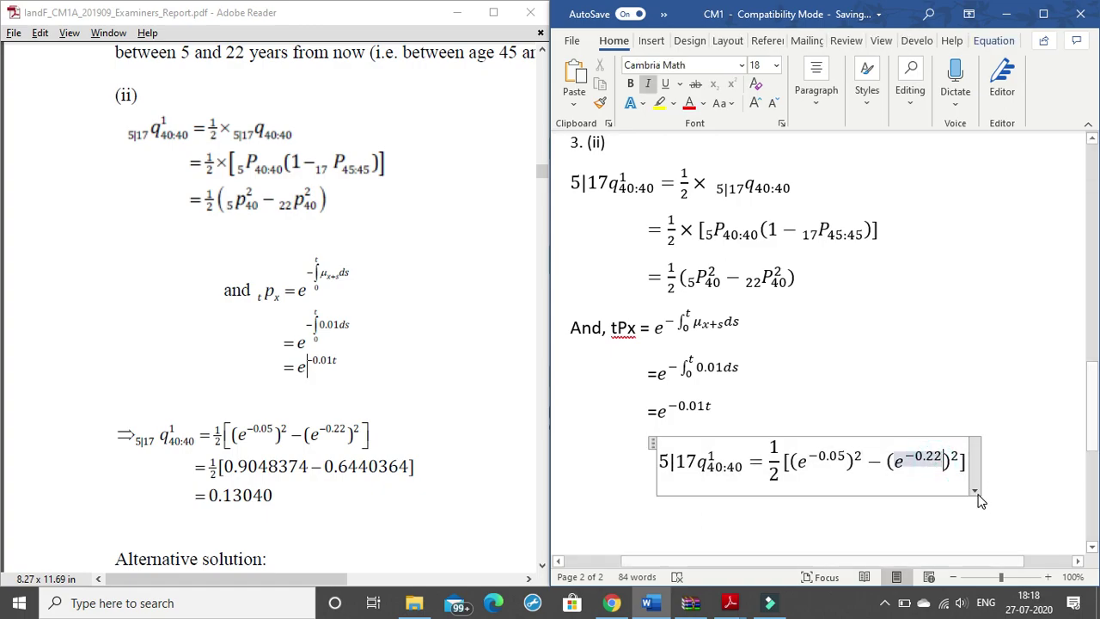
pyautogui.click(975, 490)
pyautogui.click(909, 402)
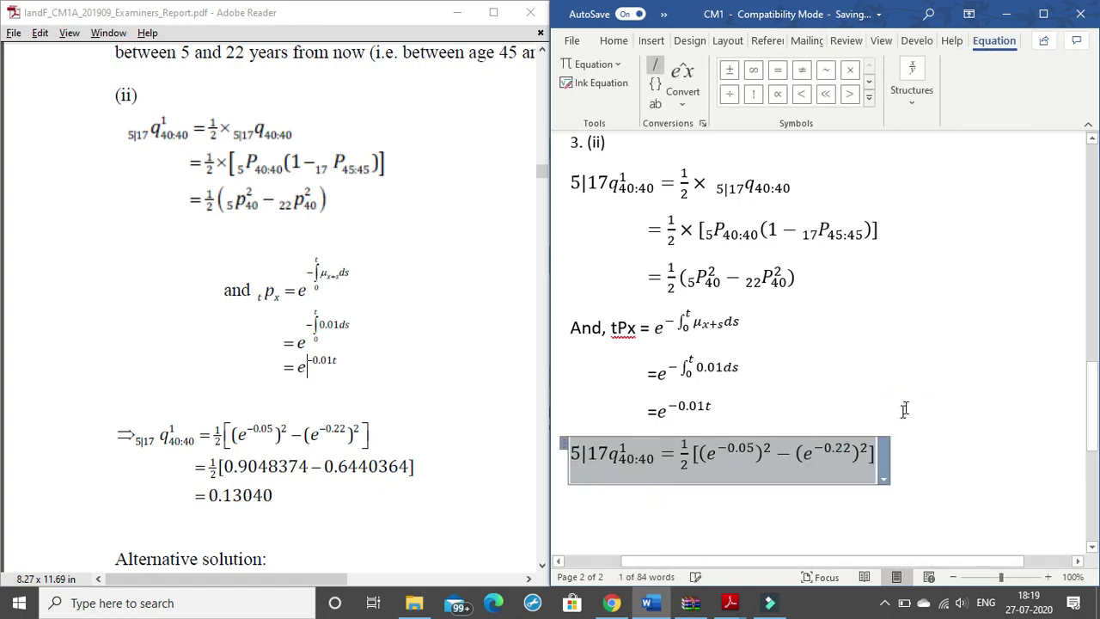
# Start an indented line below the completed 5|17q equation, beginning with an equals sign.
pyautogui.scroll(-3, 913, 409)
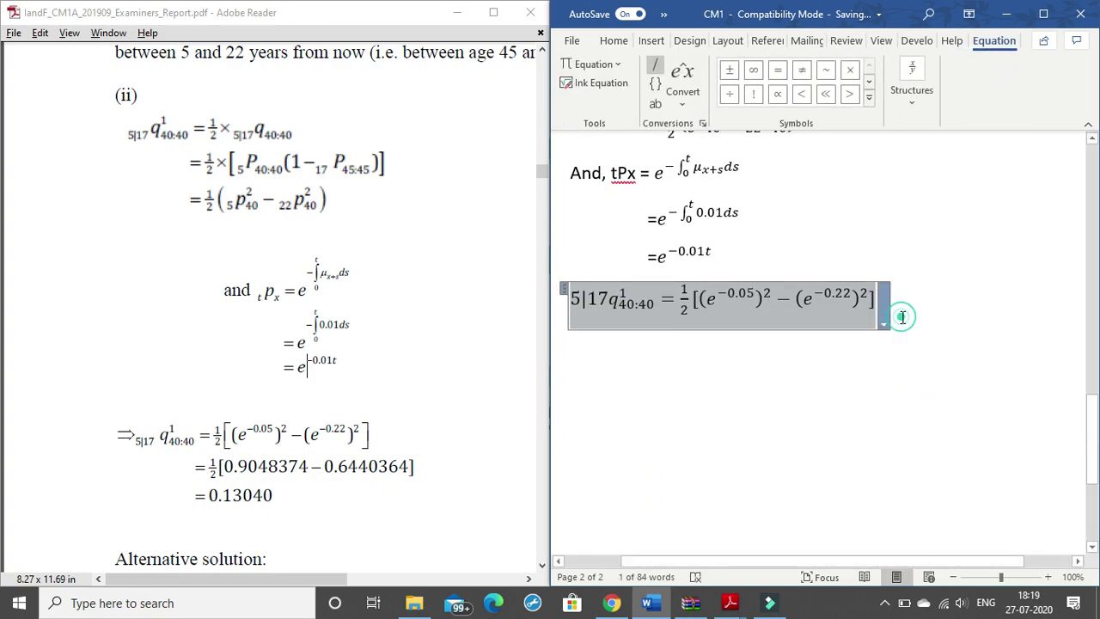
pyautogui.click(904, 314)
pyautogui.press('Return')
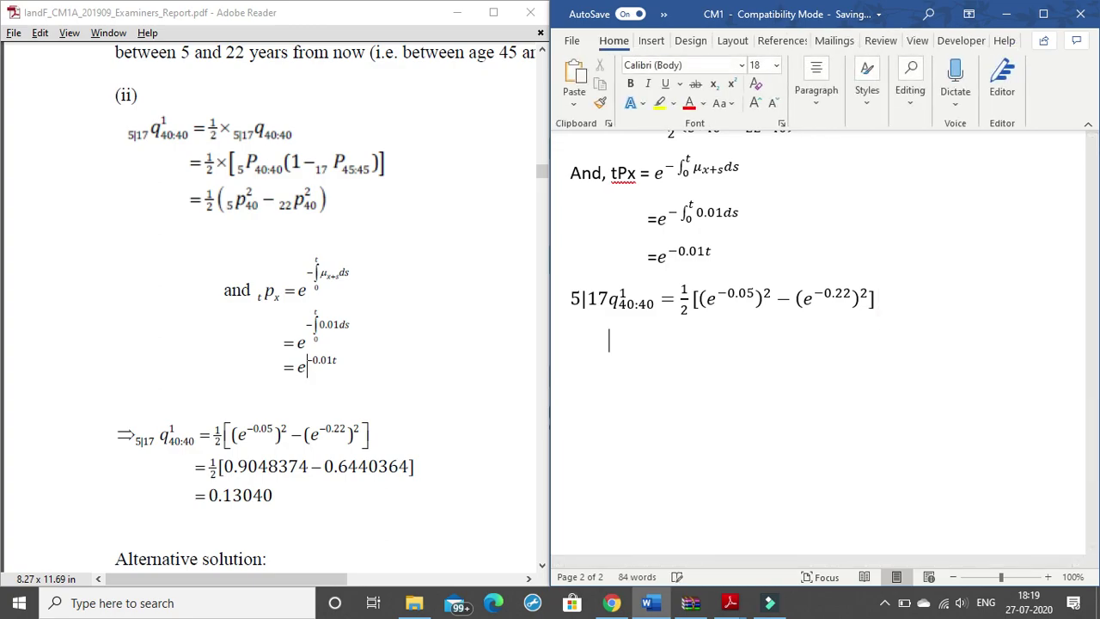
pyautogui.press('Tab')
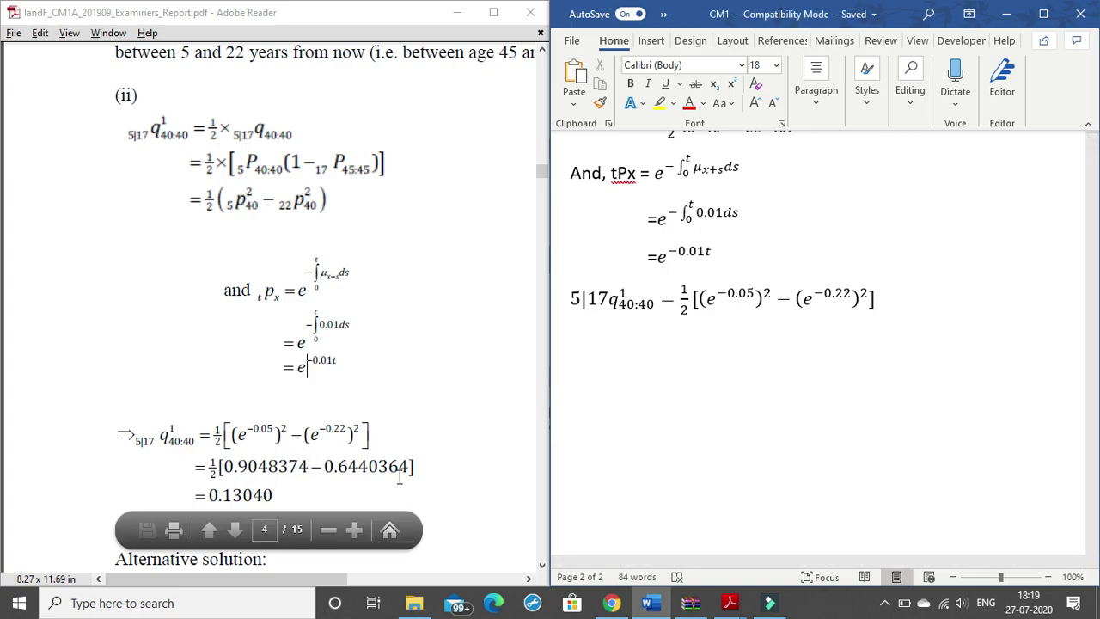
pyautogui.write('=')
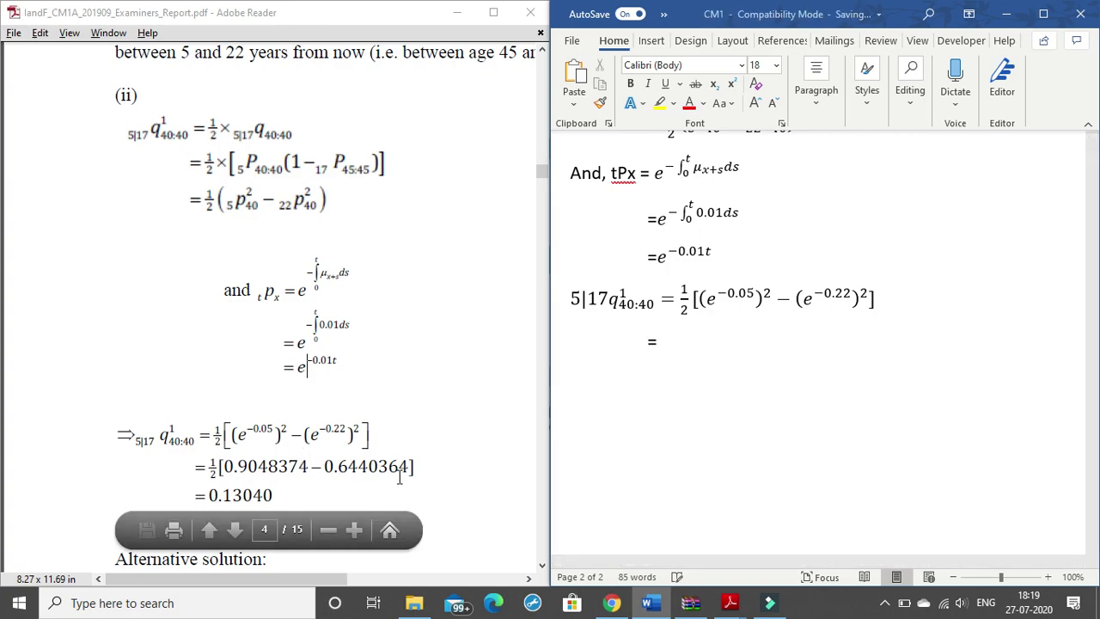
pyautogui.write('0.5')
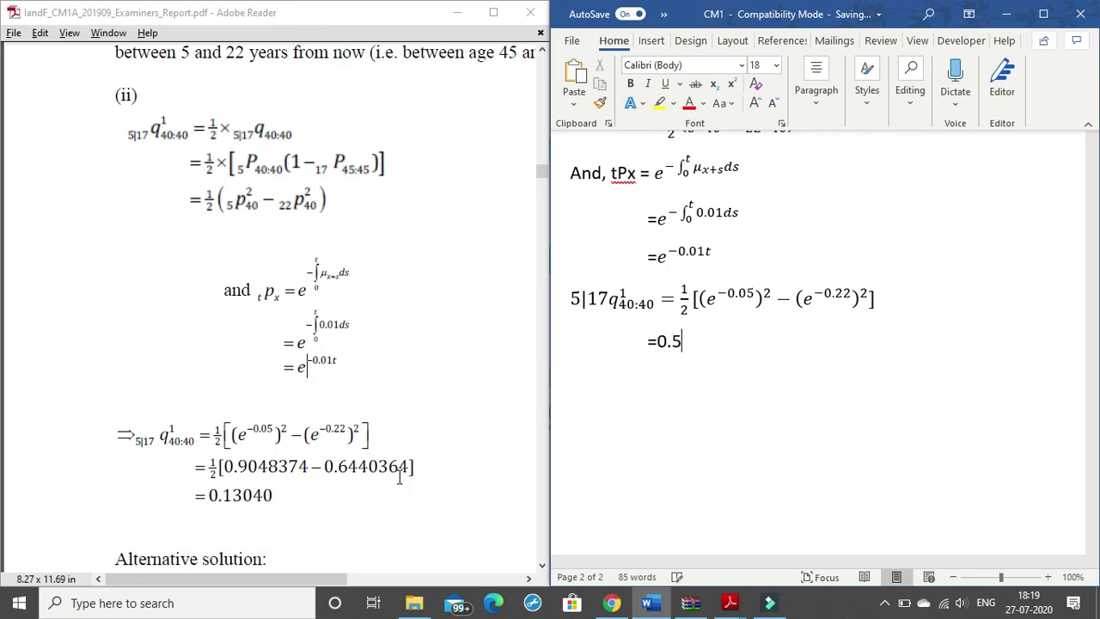
pyautogui.press('BackSpace')
pyautogui.press('BackSpace')
pyautogui.press('BackSpace')
# Enter 1/2 (0.9048374-0.6440364) after the equals sign.
pyautogui.write('1/2 (')
pyautogui.write('0.0')
pyautogui.press('BackSpace')
pyautogui.write('904')
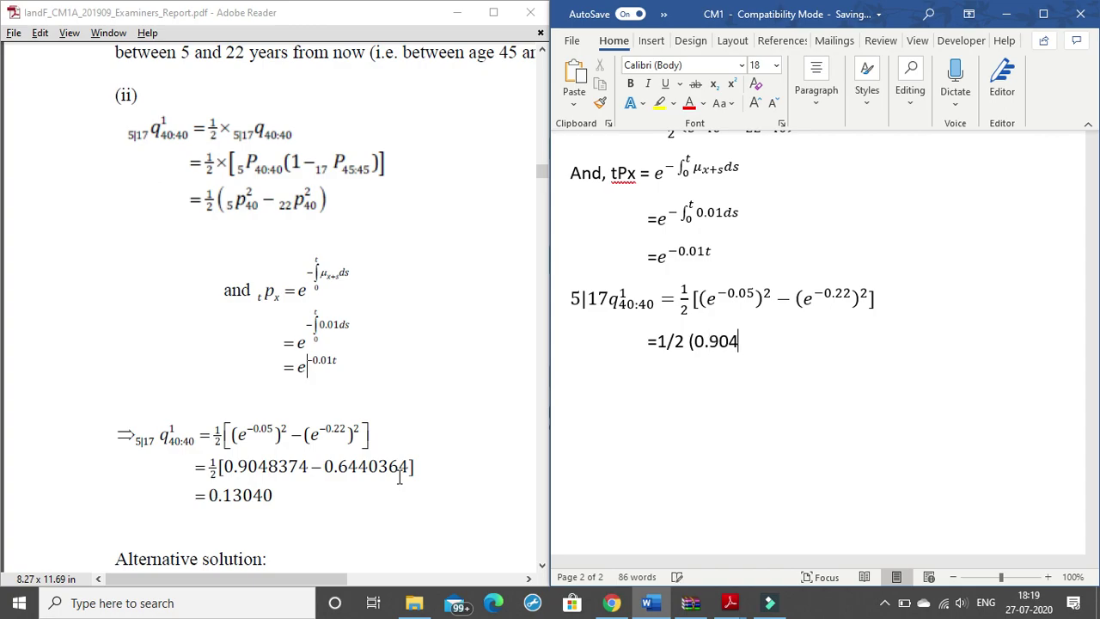
pyautogui.write('8374-0.66')
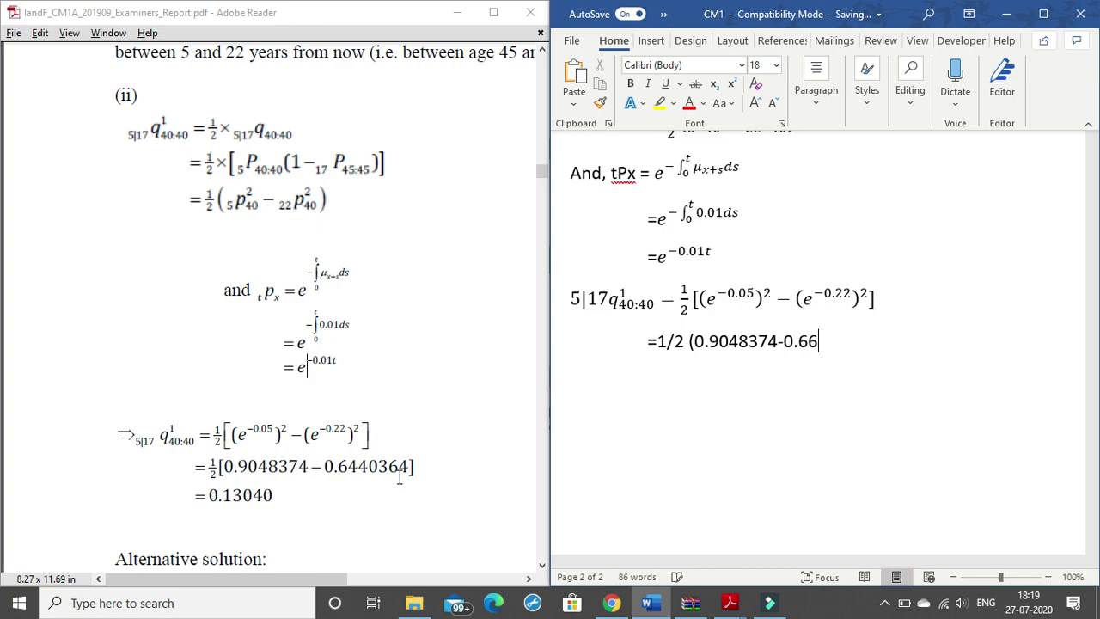
pyautogui.press('BackSpace')
pyautogui.write('440364)')
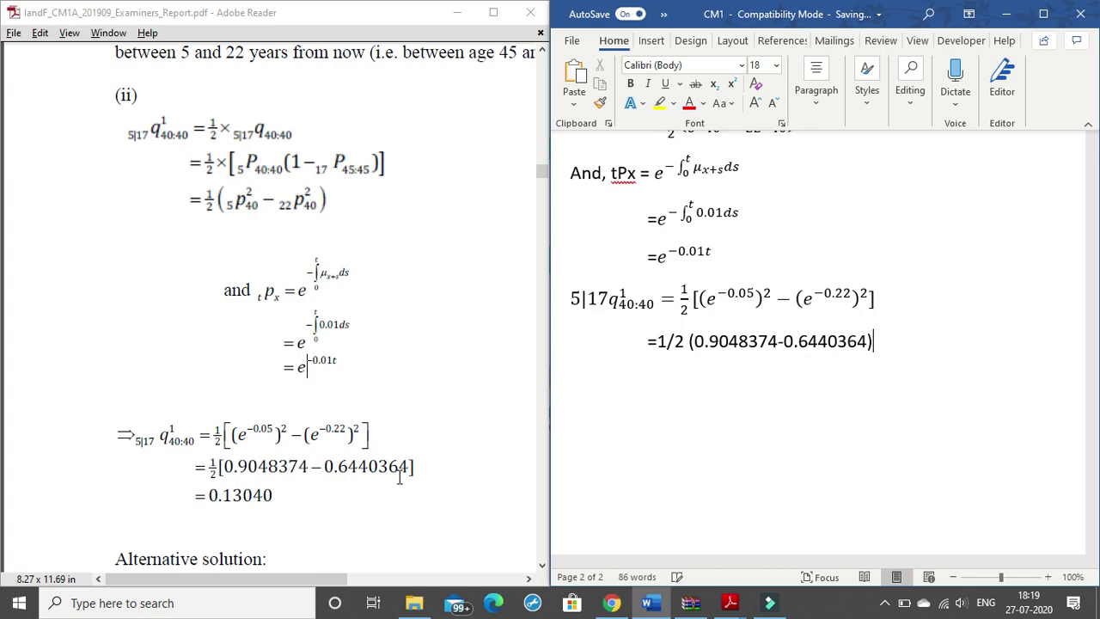
# Add the final result =0.13040 on an indented line below.
pyautogui.press('Return')
pyautogui.press('Tab')
pyautogui.write('=0.13040')
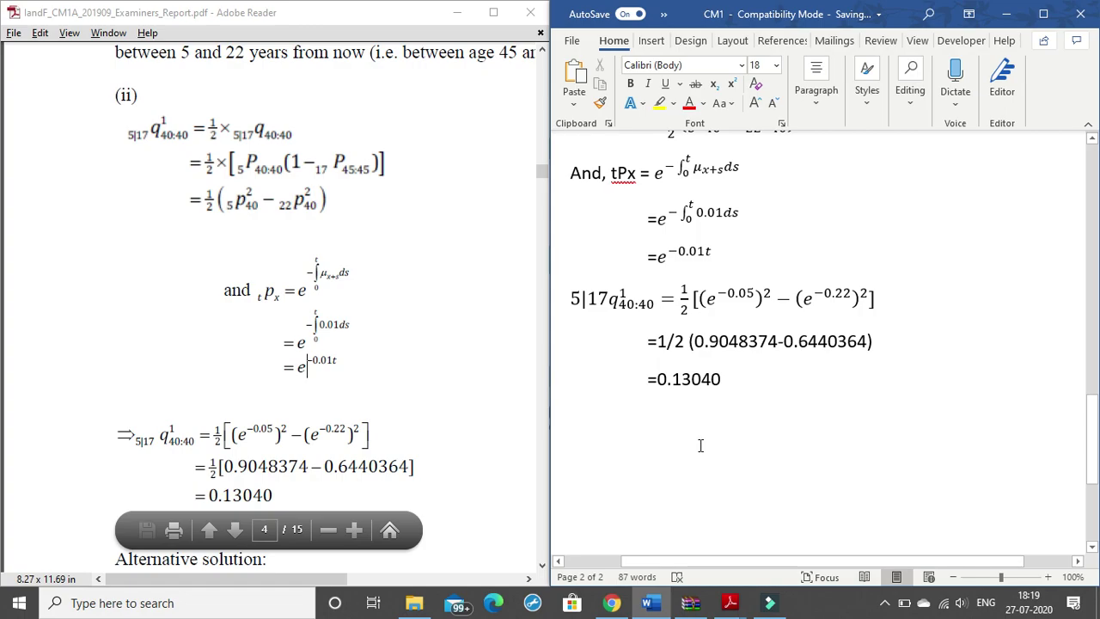
# Bring the report's alternative solution into view and add the line "Alternatively," below the final result, followed by an empty line.
pyautogui.scroll(-1, 308, 320)
pyautogui.scroll(-8, 308, 320)
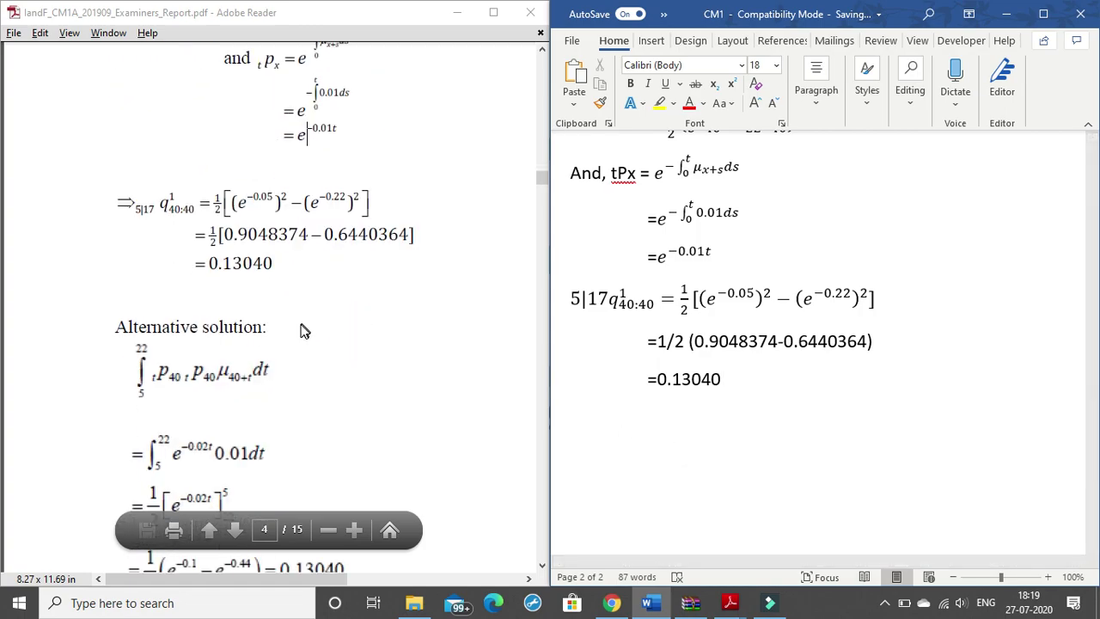
pyautogui.scroll(-2, 258, 309)
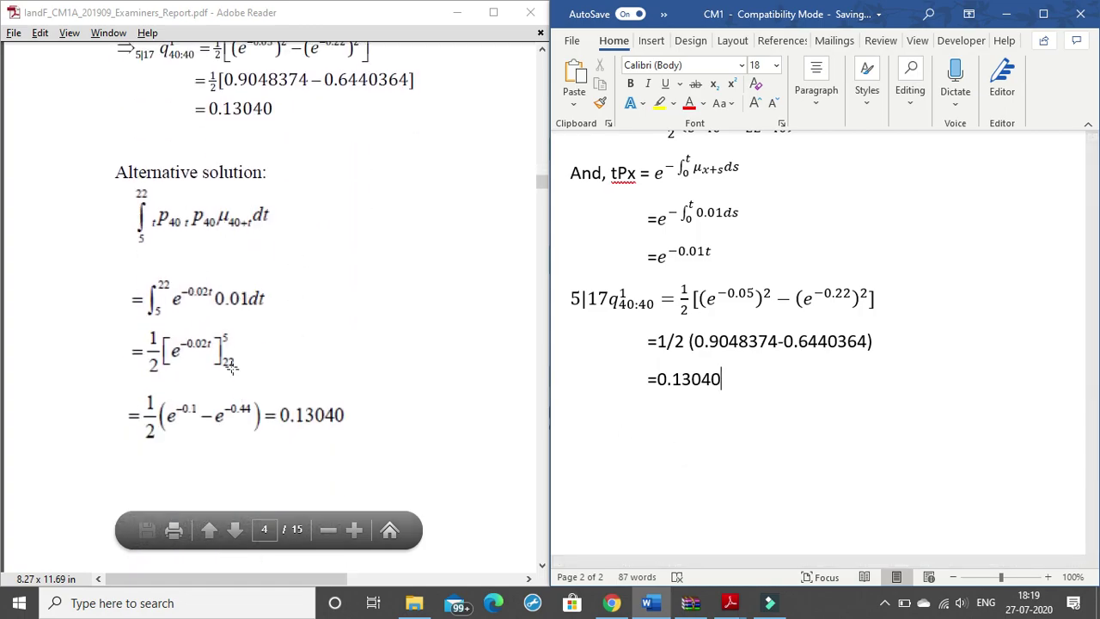
pyautogui.press('Return')
pyautogui.press('Return')
pyautogui.write('Alternatively,')
pyautogui.press('Return')
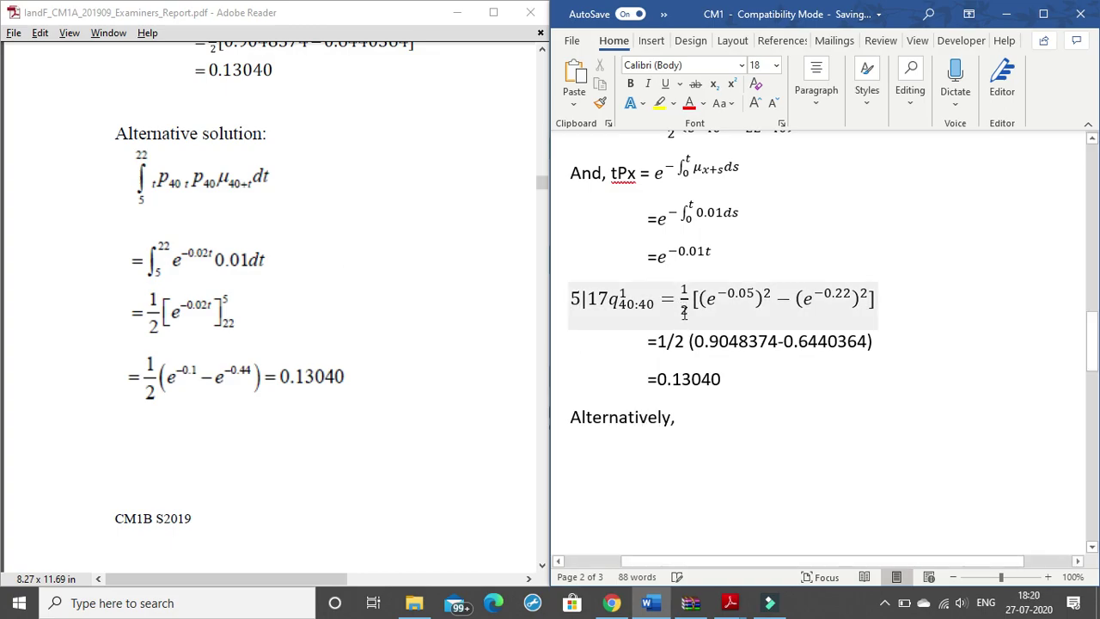
pyautogui.scroll(-5, 840, 314)
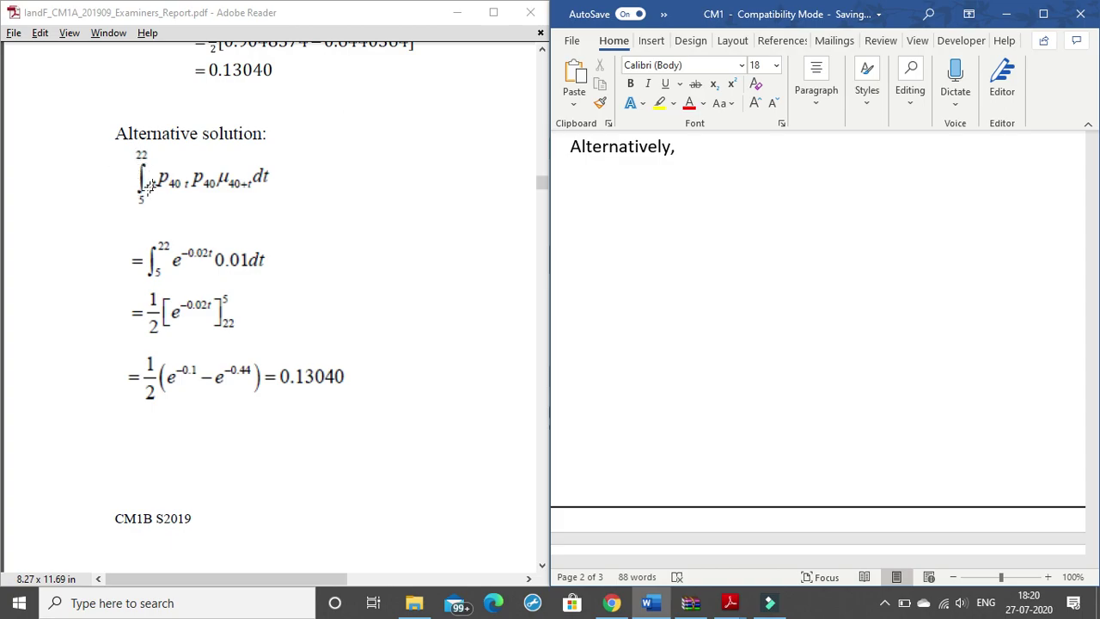
pyautogui.write('int')
pyautogui.press('BackSpace')
pyautogui.press('BackSpace')
pyautogui.press('BackSpace')
# Insert an empty equation below "Alternatively," and change it to inline format.
pyautogui.hotkey('alt', '=')
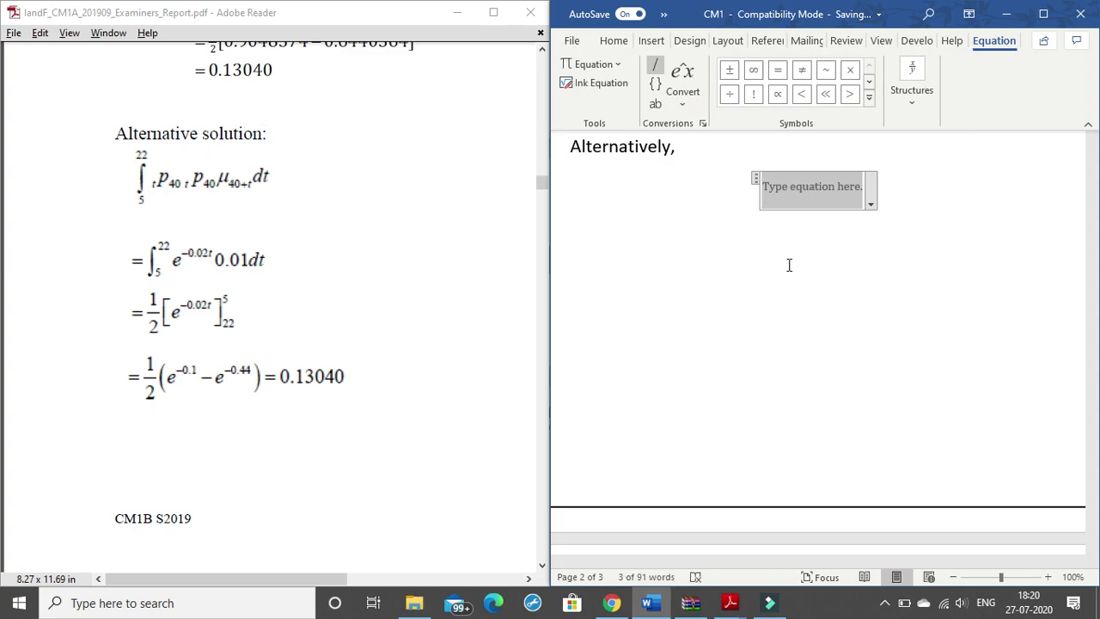
pyautogui.click(870, 207)
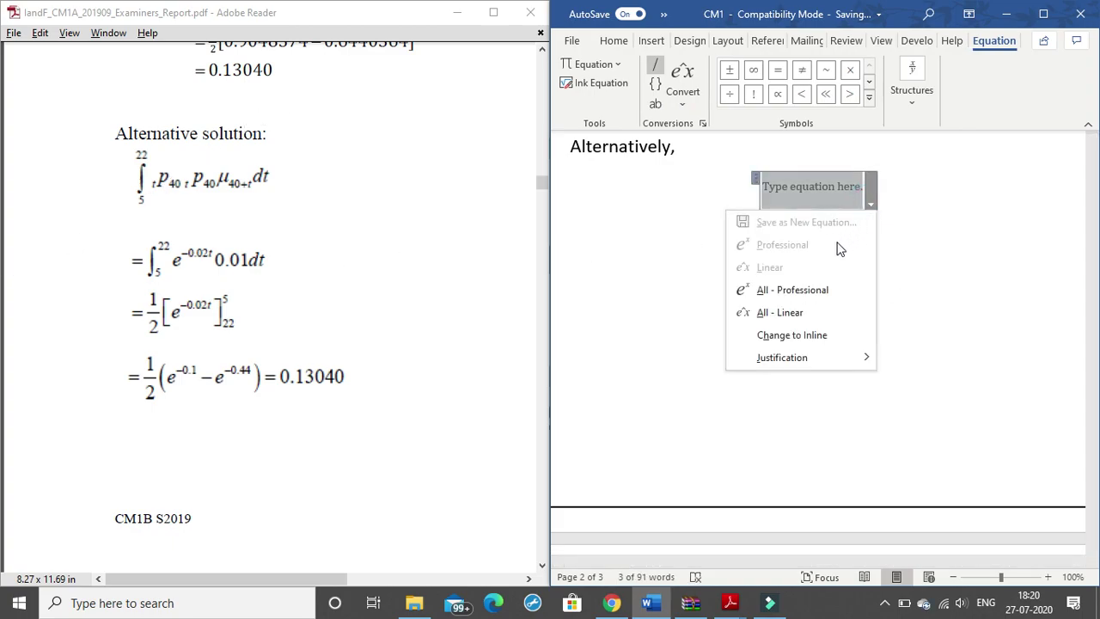
pyautogui.click(816, 333)
pyautogui.click(596, 181)
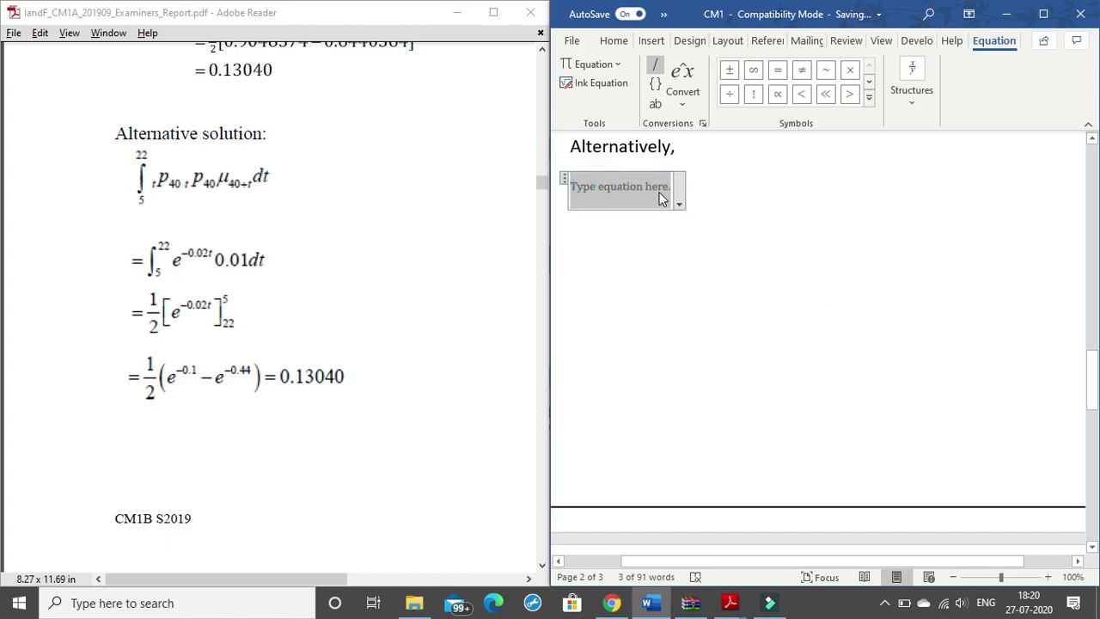
pyautogui.write('=')
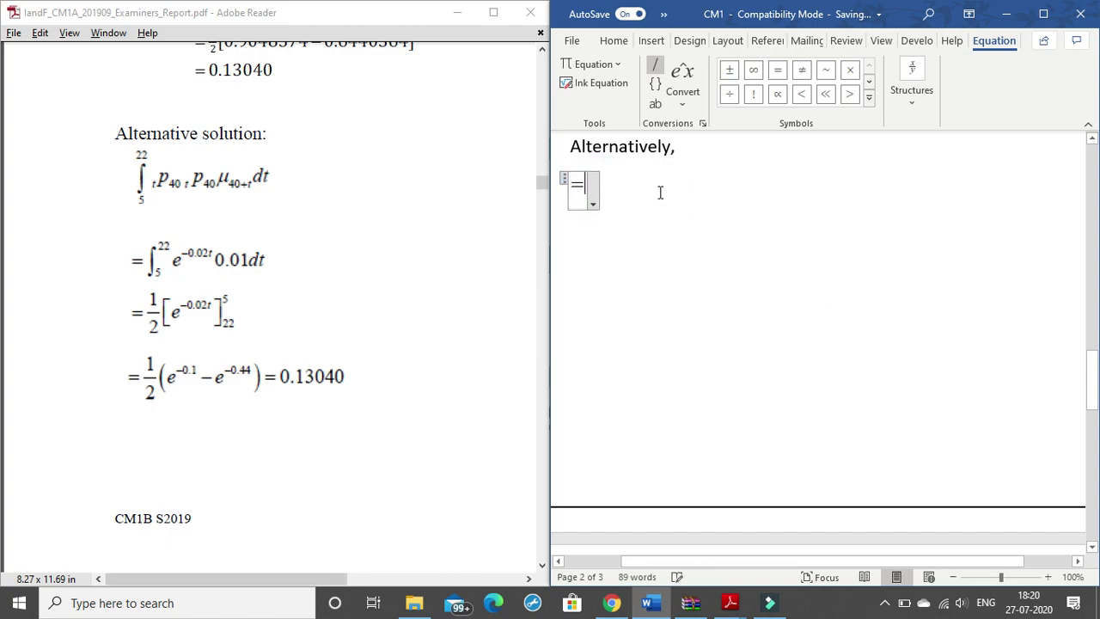
pyautogui.press('BackSpace')
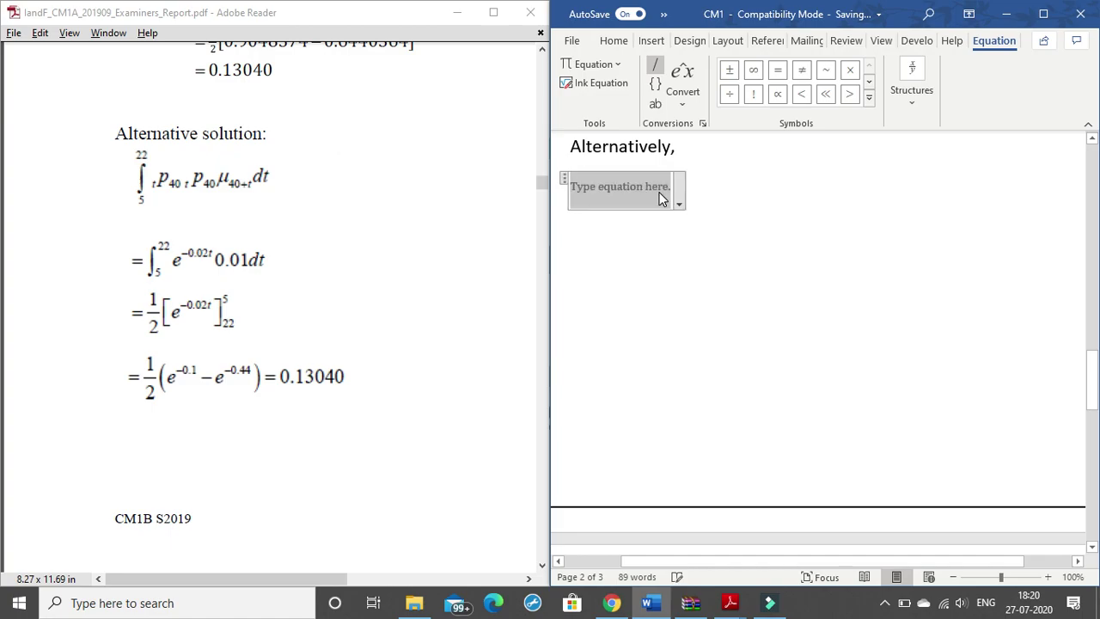
# Enter an integral with lower limit 5 and upper limit 22, followed by tP with subscript 40, in the new equation.
pyautogui.write('\\')
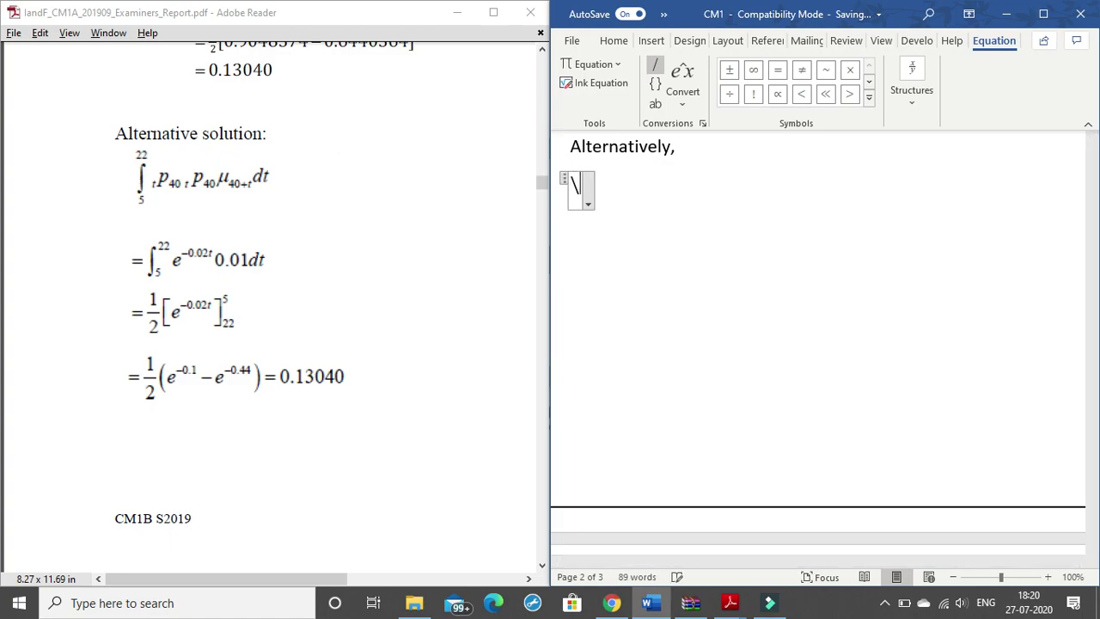
pyautogui.write('int ^')
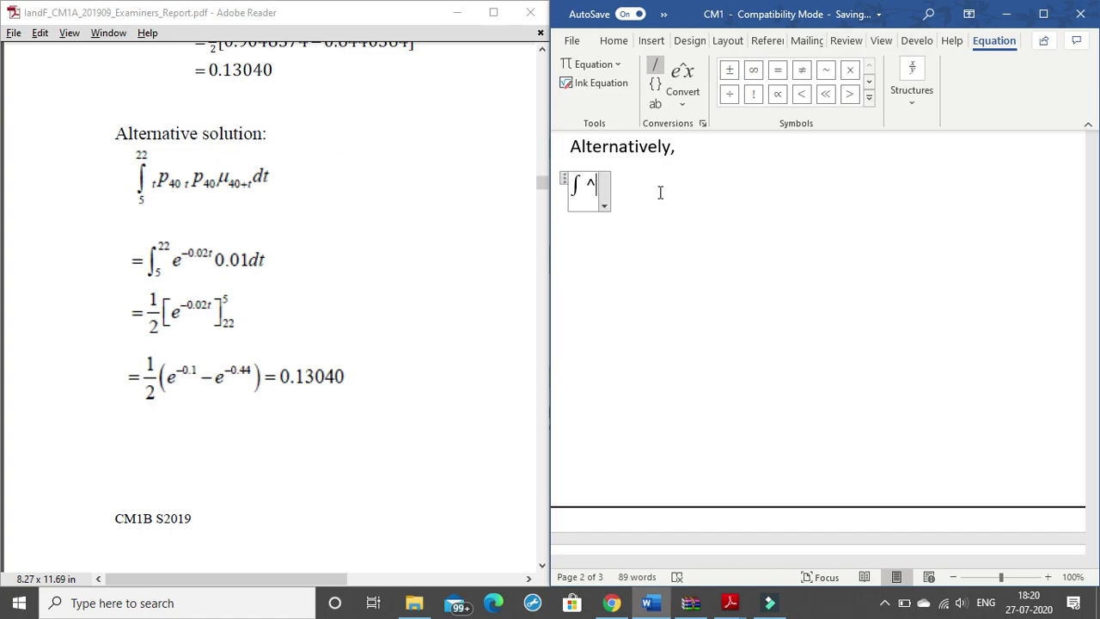
pyautogui.write('22')
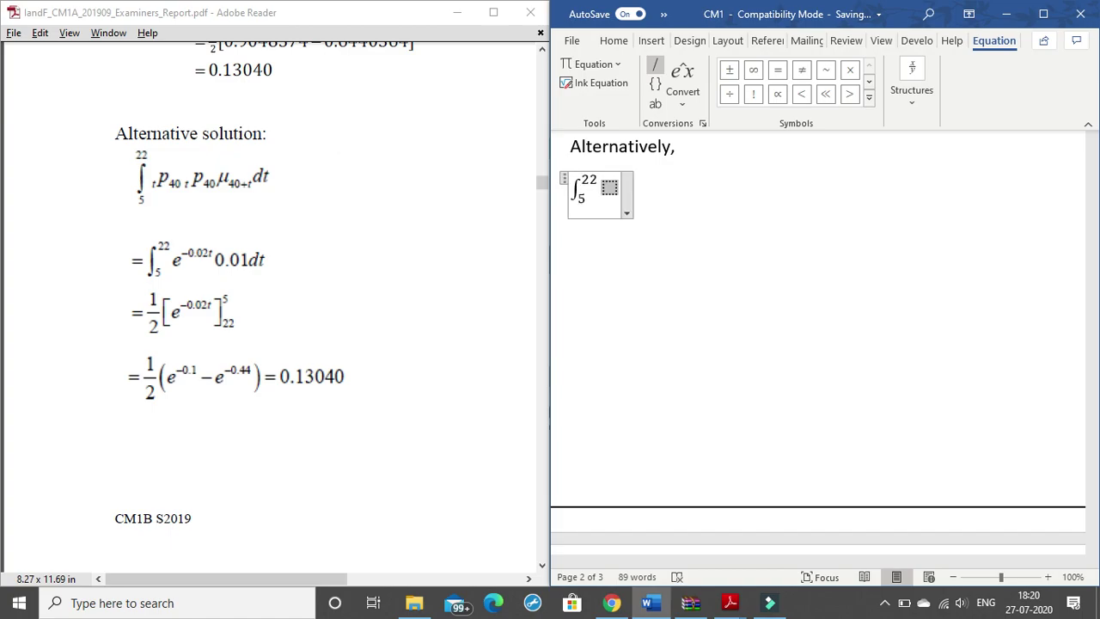
pyautogui.write('_5 t')
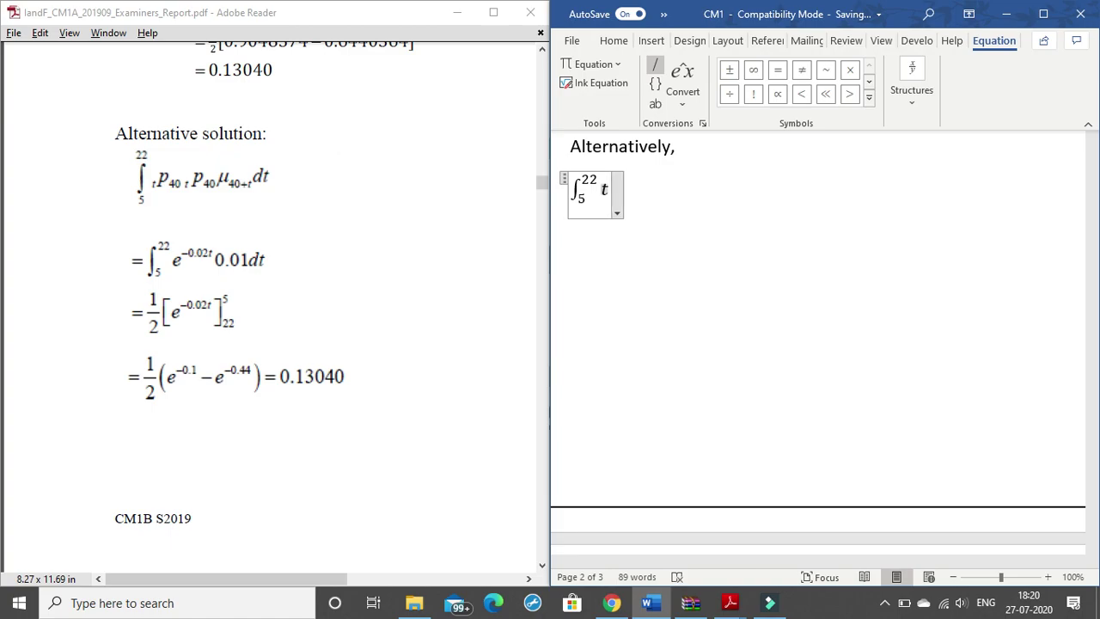
pyautogui.write('P_40')
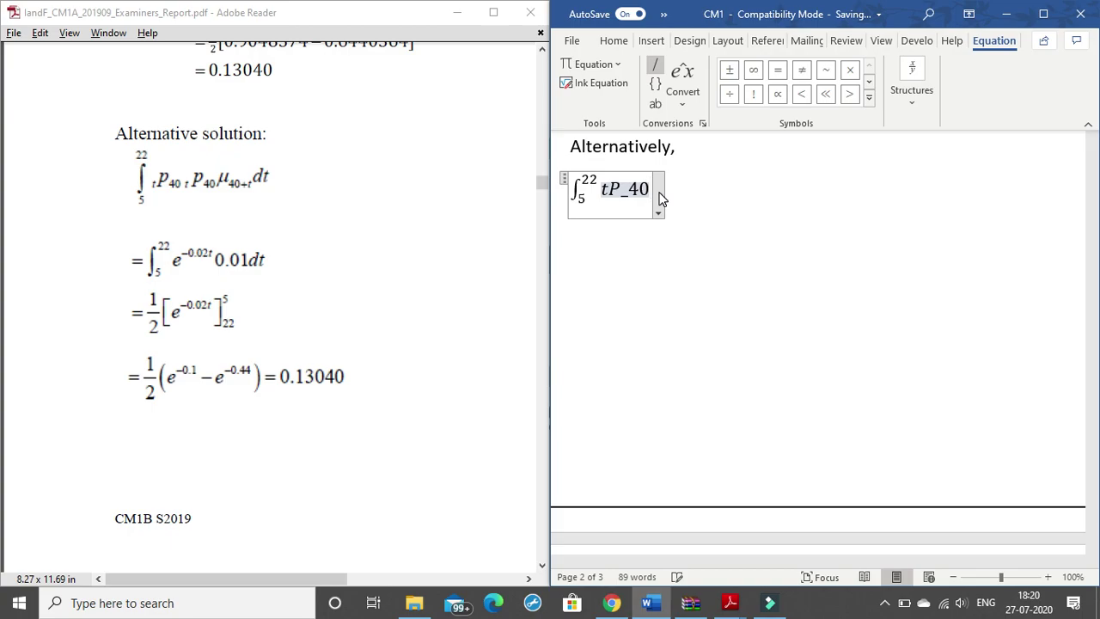
pyautogui.click(898, 99)
pyautogui.click(717, 159)
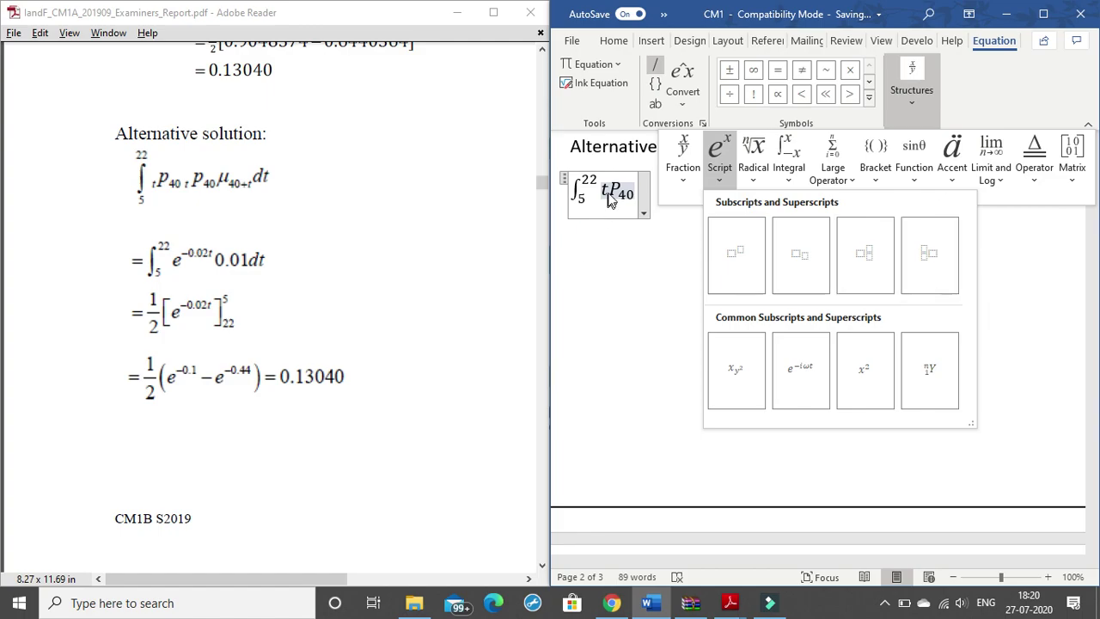
pyautogui.press('Escape')
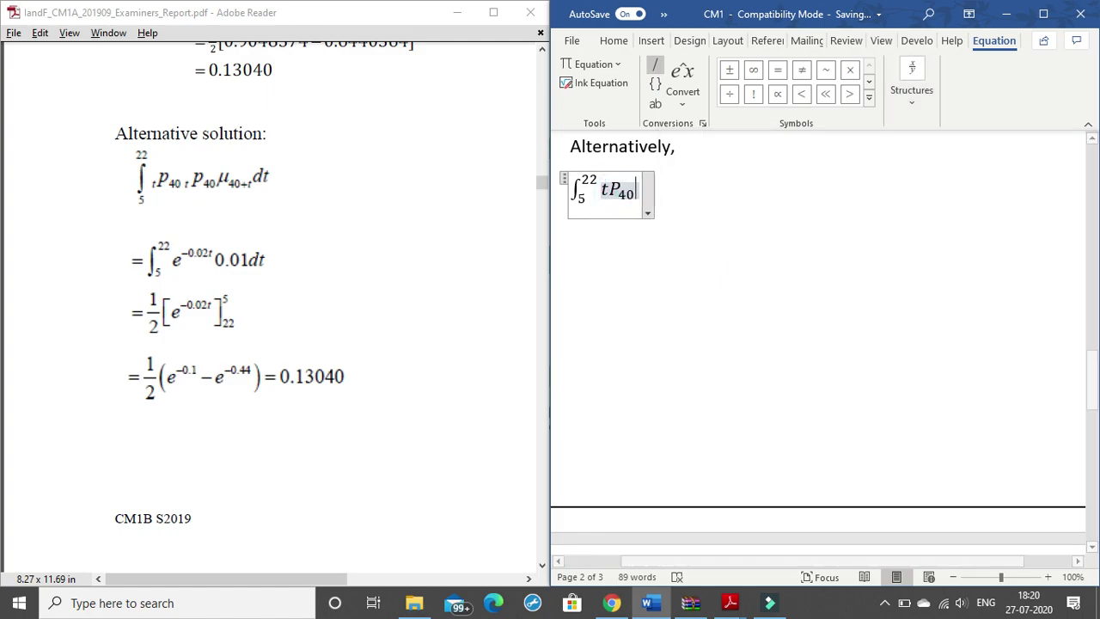